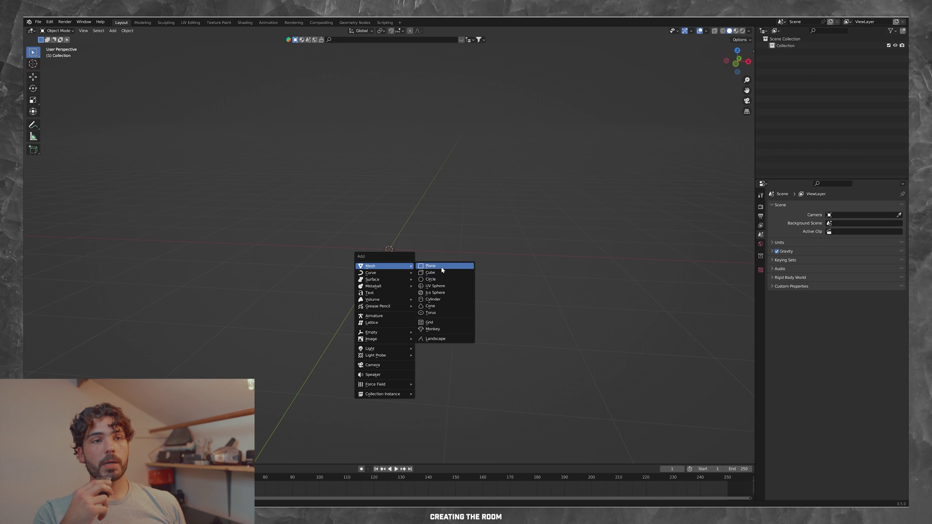
Add a plane and scale it up into a large floor.
click(443, 266)
key(s)
click(452, 240)
middle_drag(453, 240, 424, 235)
Add a cube and raise it vertically above the floor.
key(shift+a)
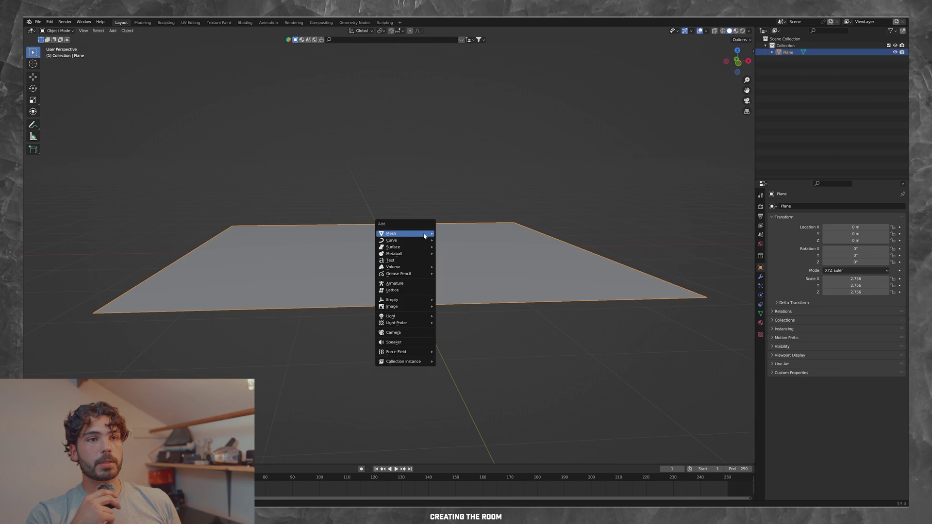
click(466, 240)
key(g)
key(KP_1)
key(g)
key(z)
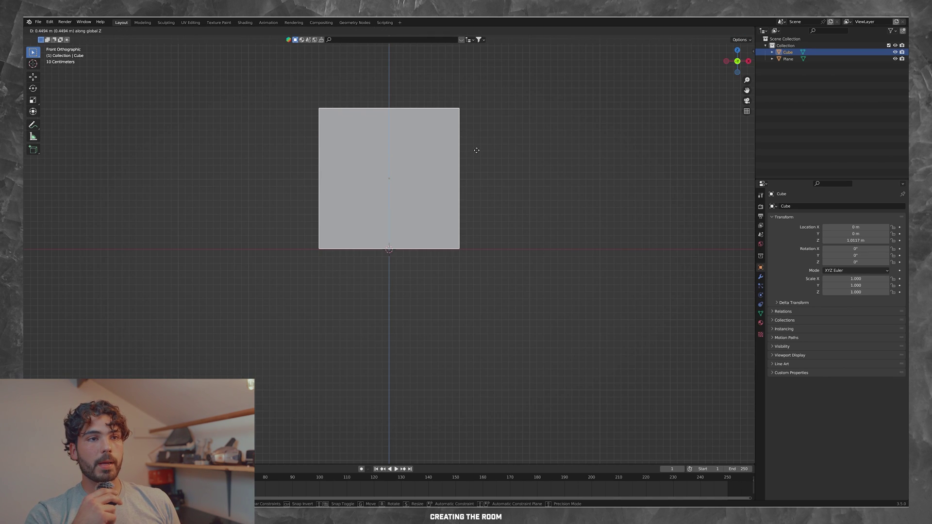
click(477, 150)
Scale the cube into a thin tall wall, 0.288 on X and 2.757 on Y.
key(s)
key(x)
click(407, 161)
middle_drag(406, 162, 388, 141)
key(s)
key(y)
click(329, 181)
key(KP_7)
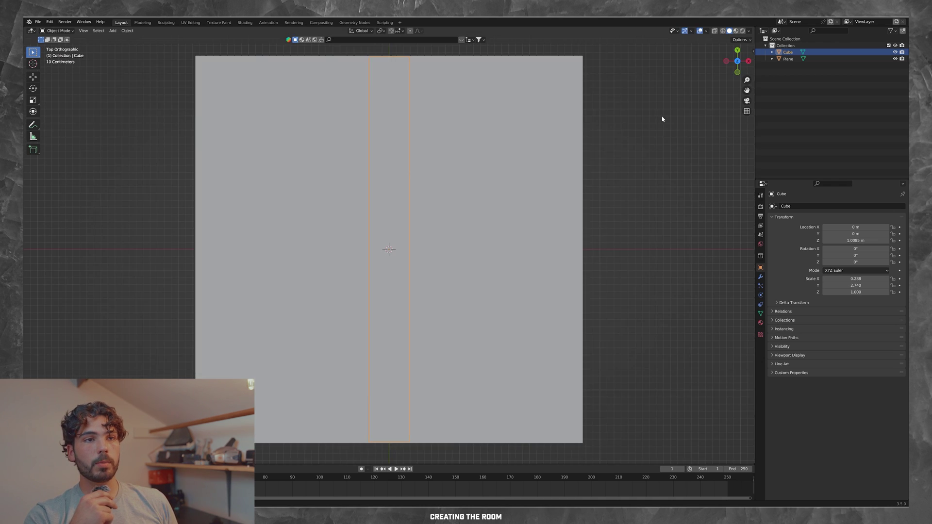
click(487, 168)
middle_drag(487, 169, 418, 175)
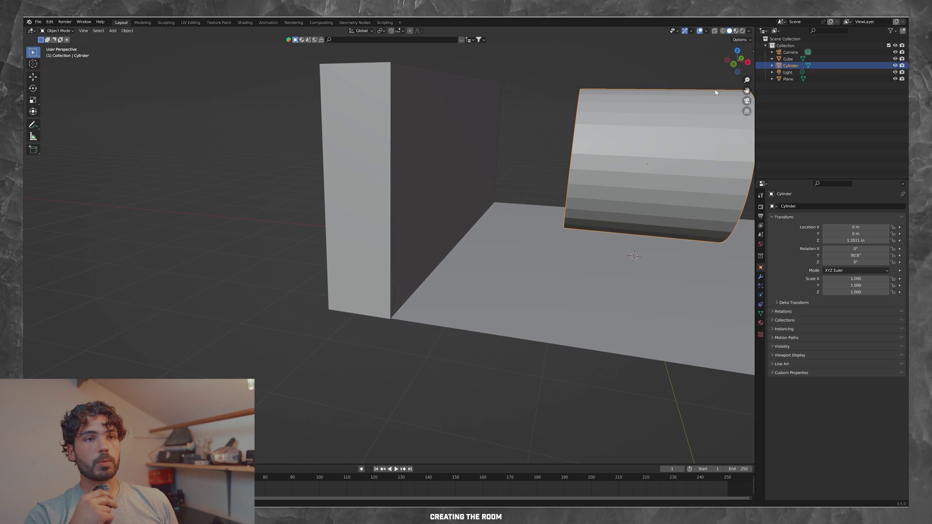
Line up the sideways cylinder against the wall from the front view.
key(KP_1)
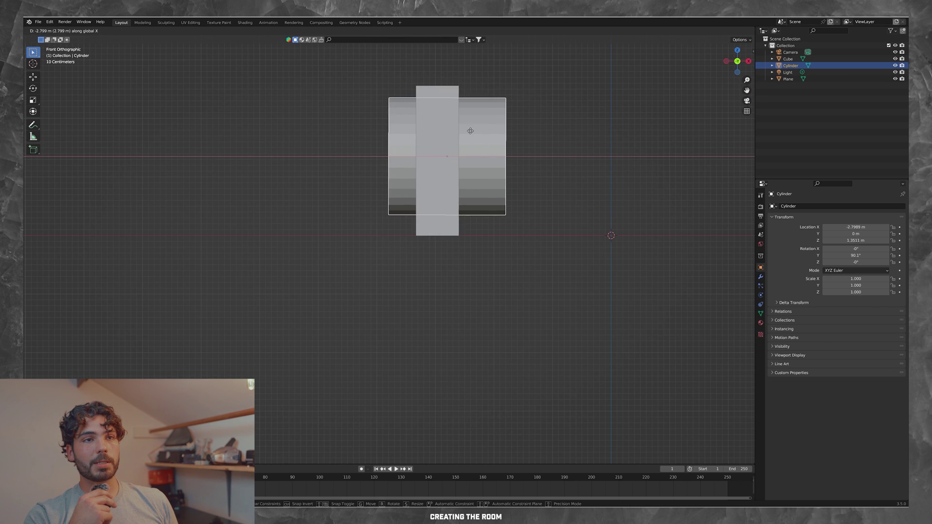
middle_drag(468, 129, 502, 146)
key(s)
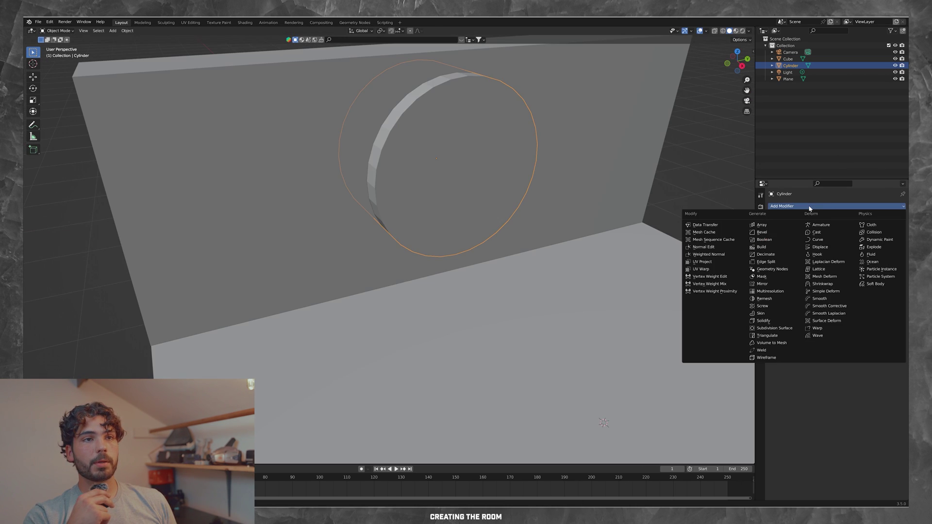
Cut the cylinder through the wall with a Boolean modifier and adjust the cylinder.
click(777, 237)
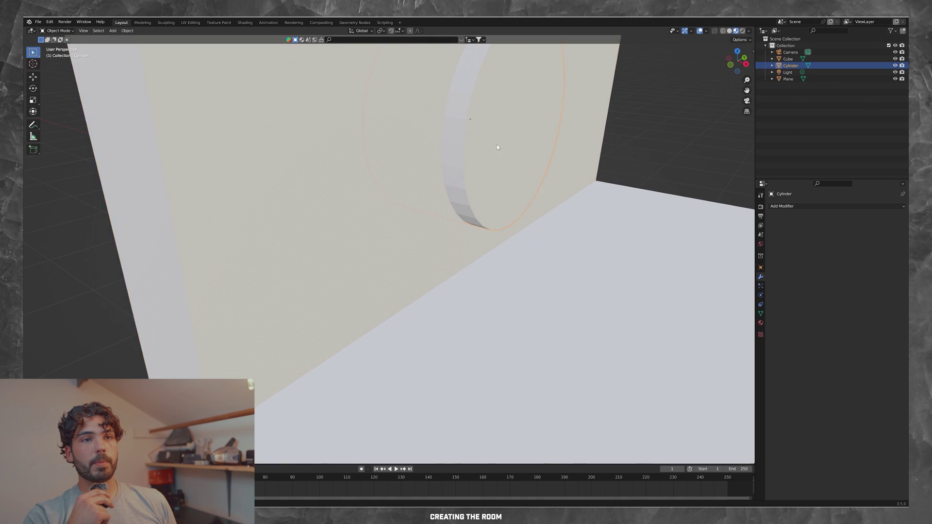
key(g)
key(z)
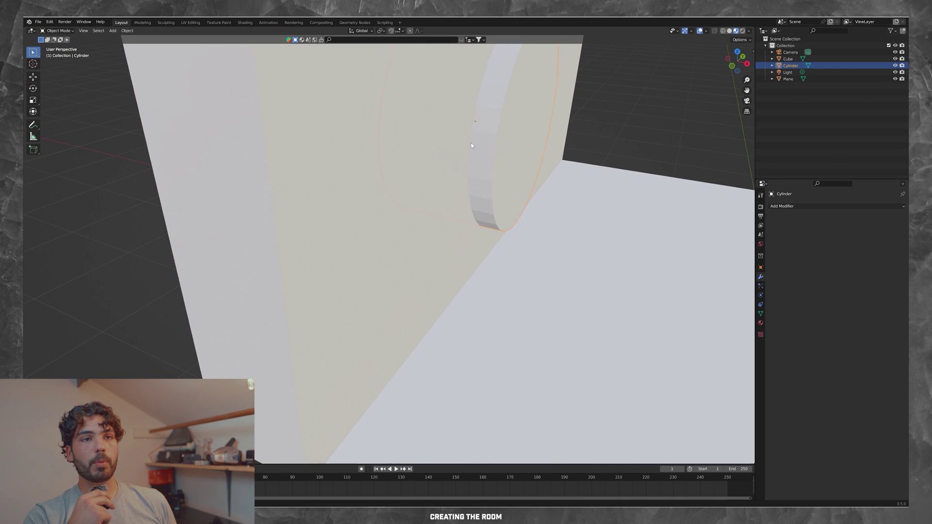
mouse_move(471, 145)
middle_down()
mouse_move(503, 146)
mouse_move(473, 125)
mouse_move(417, 145)
mouse_move(312, 144)
mouse_move(292, 132)
mouse_move(435, 123)
mouse_move(427, 109)
mouse_move(391, 115)
mouse_move(514, 173)
mouse_move(261, 202)
mouse_move(427, 241)
mouse_move(461, 185)
mouse_move(588, 162)
mouse_move(493, 156)
mouse_move(321, 234)
middle_up()
key(s)
key(x)
Delete the cylinder's cap faces and resize the hollow ring along X.
click(442, 148)
key(Tab)
key(s)
key(x)
click(340, 125)
key(Tab)
key(x)
click(425, 99)
key(Tab)
click(228, 201)
Apply Shade Smooth to the ring.
right_click(461, 184)
click(466, 188)
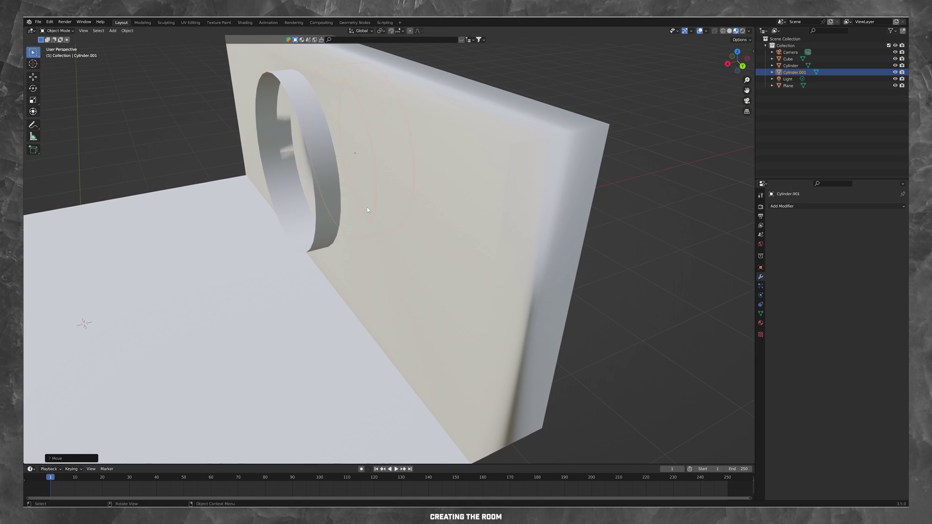
middle_drag(367, 209, 420, 239)
Seat the ring in the hole and frame the wall's window in the 1080×1920 camera view.
click(341, 198)
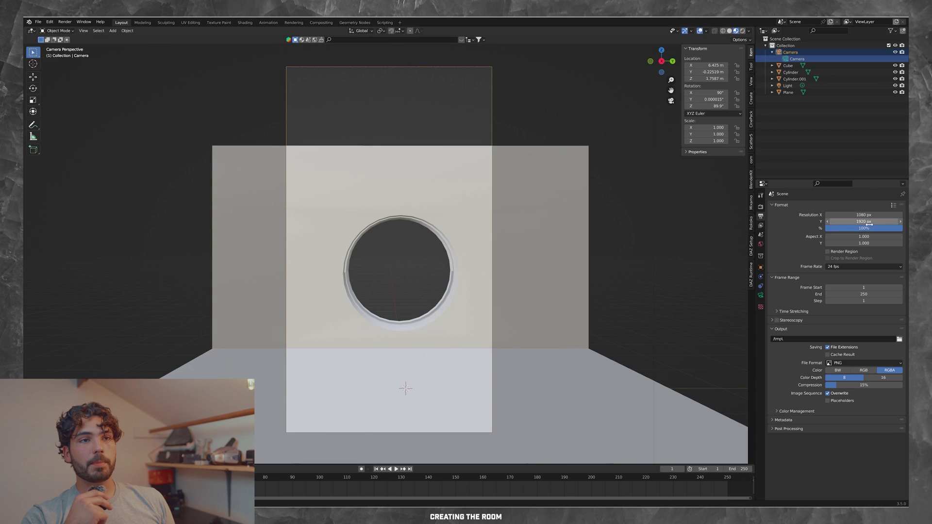
mouse_move(711, 65)
mouse_down()
mouse_move(684, 65)
mouse_move(723, 71)
mouse_move(692, 78)
mouse_move(721, 78)
mouse_move(675, 65)
mouse_move(716, 71)
mouse_up()
middle_drag(705, 231, 429, 208)
key(shift+a)
Add a second plane, enlarge it and raise it above the room.
mouse_move(398, 208)
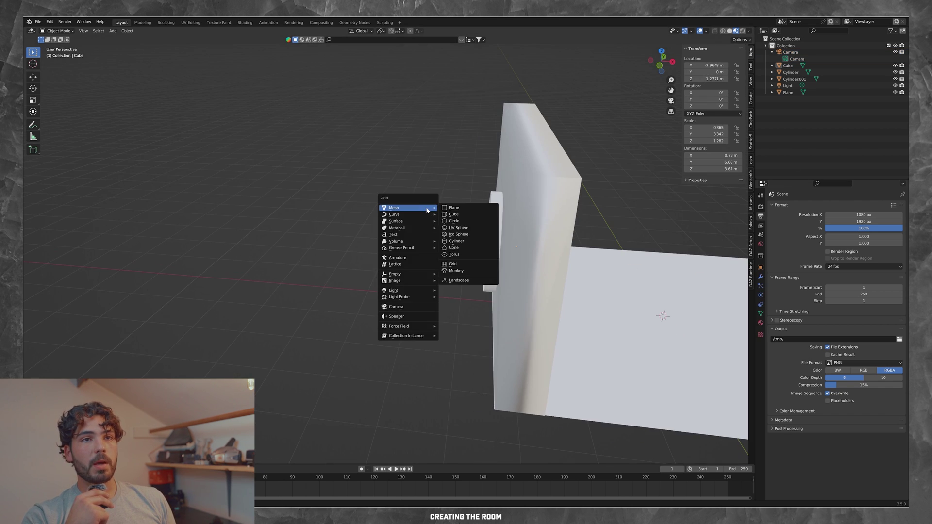
click(461, 209)
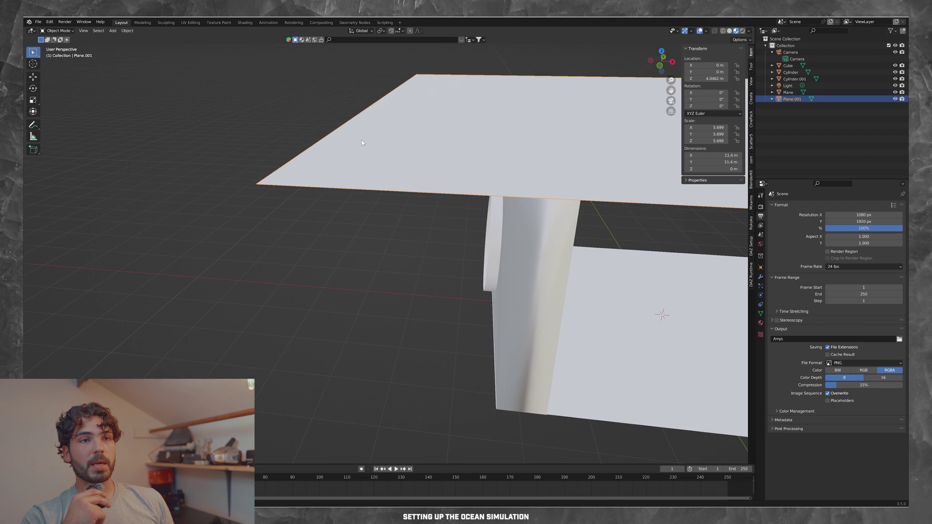
click(421, 193)
scroll(421, 192, down, 5)
key(g)
key(x)
click(420, 192)
middle_drag(419, 193, 661, 223)
click(409, 163)
middle_drag(409, 163, 485, 204)
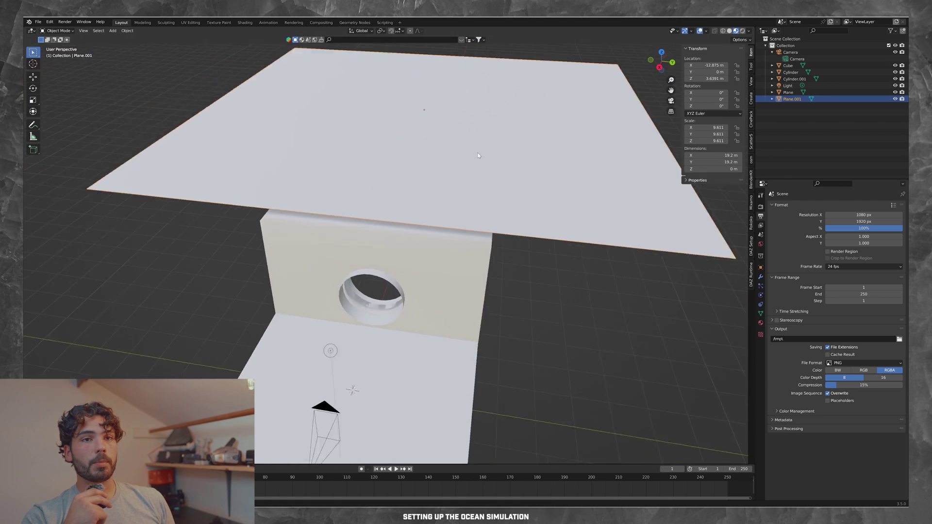
Add an Ocean modifier to the raised plane.
click(761, 276)
click(835, 206)
click(872, 261)
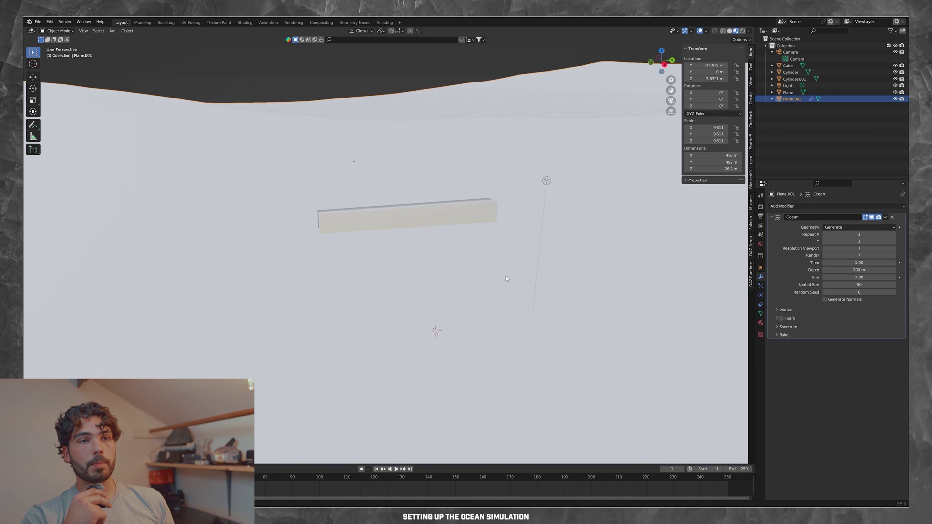
scroll(476, 269, down, 8)
Shrink the ocean surface, raise its Time value and play back the waves.
key(s)
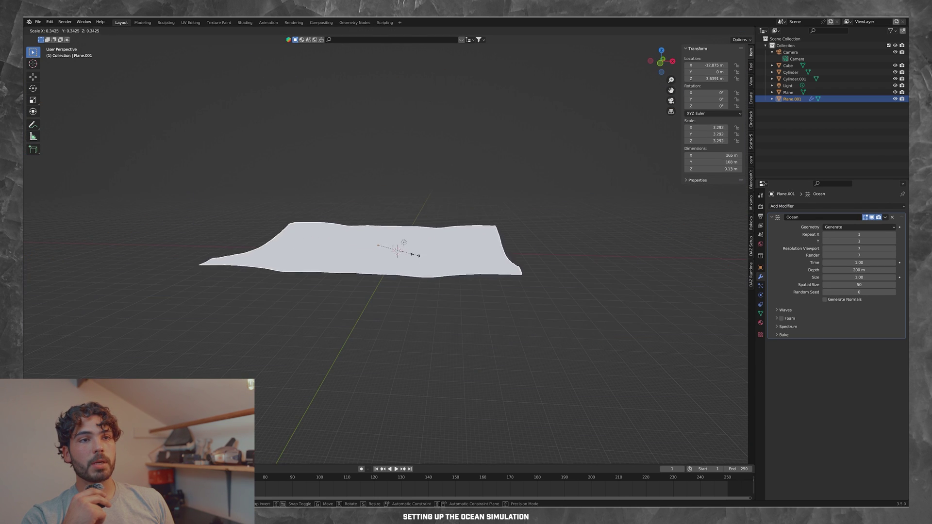
click(414, 254)
middle_drag(414, 254, 389, 235)
key(s)
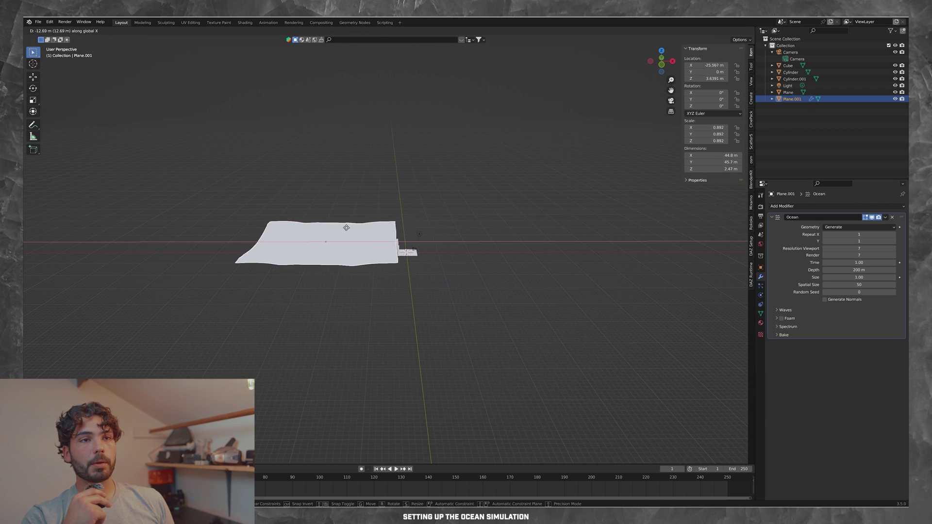
click(358, 222)
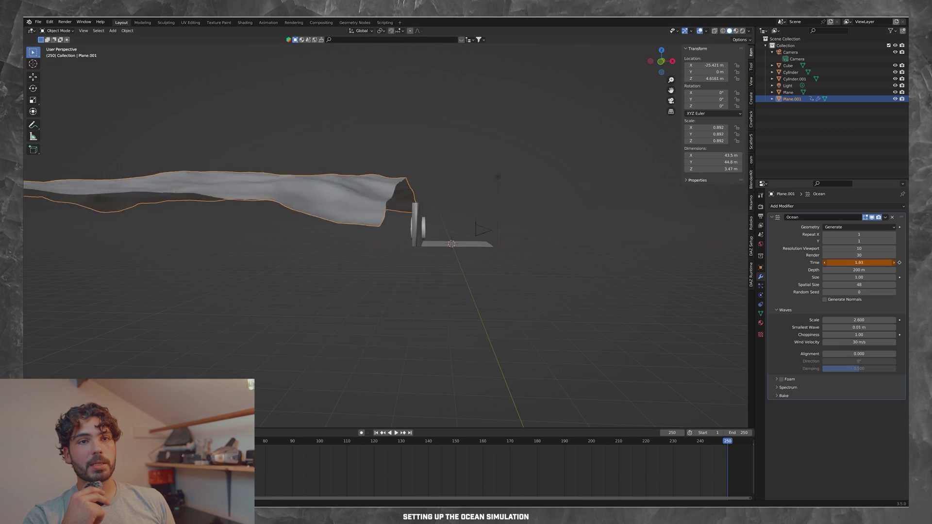
drag(858, 262, 893, 262)
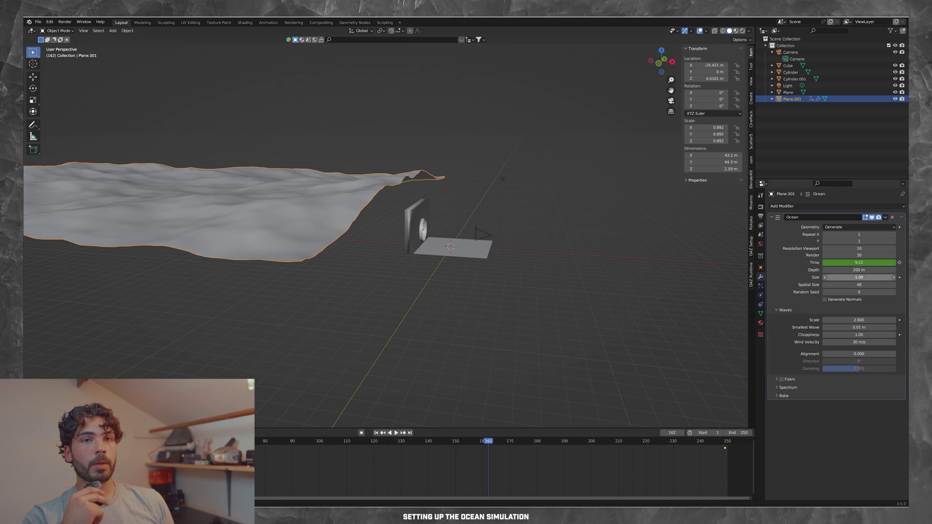
key(space)
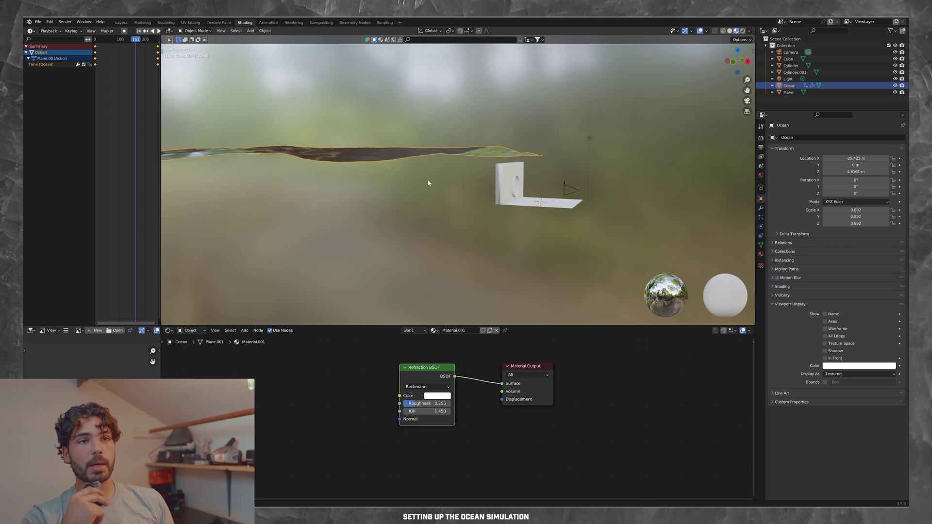
Add a Sun light and raise it above the scene.
key(shift+a)
click(451, 243)
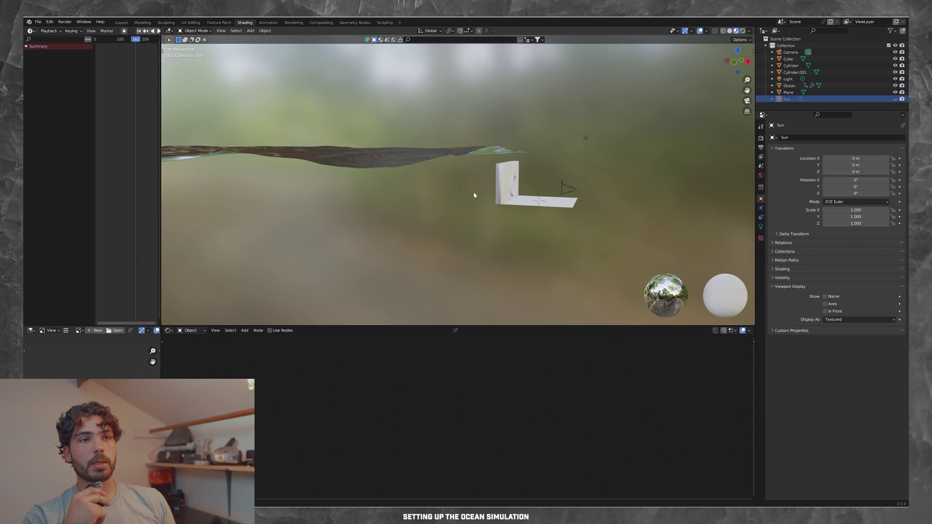
click(307, 75)
middle_drag(374, 94, 441, 128)
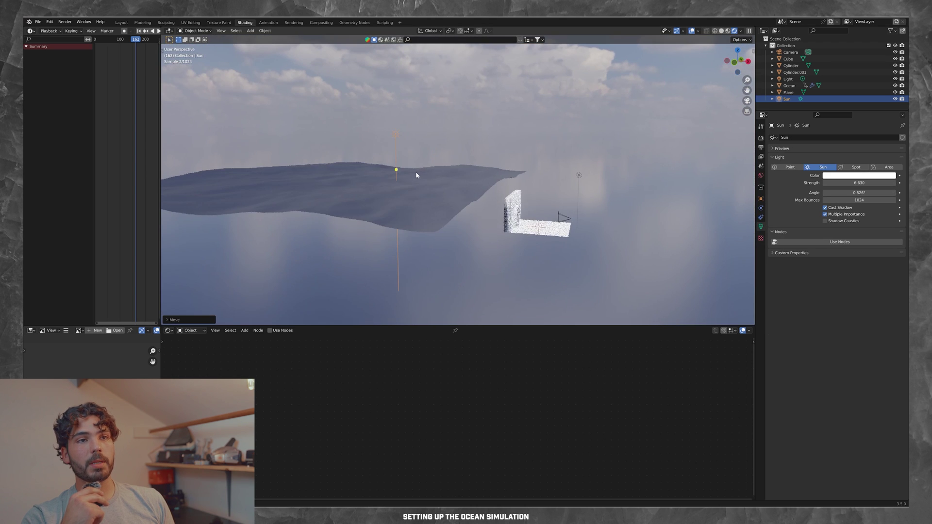
Add a UV sphere, enlarge it around the room and switch to material preview.
key(shift+a)
key(Escape)
key(shift+a)
mouse_move(429, 194)
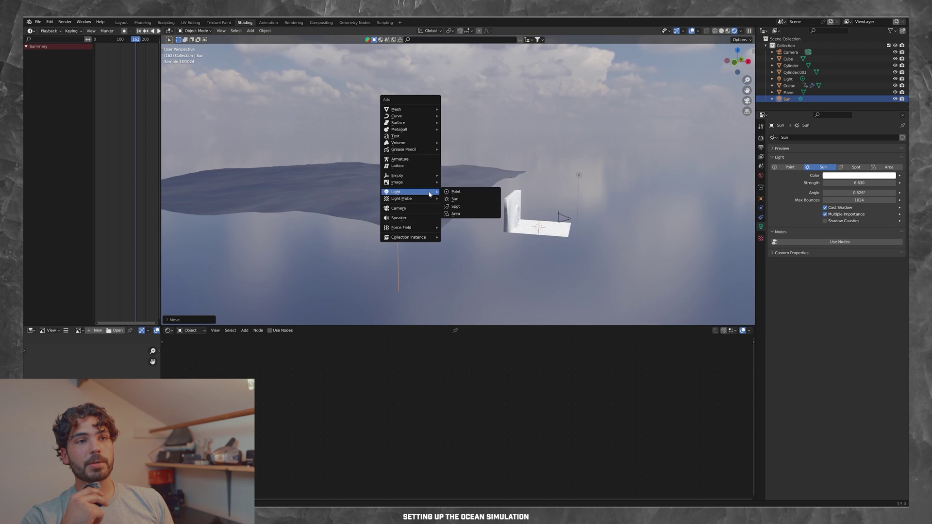
key(Escape)
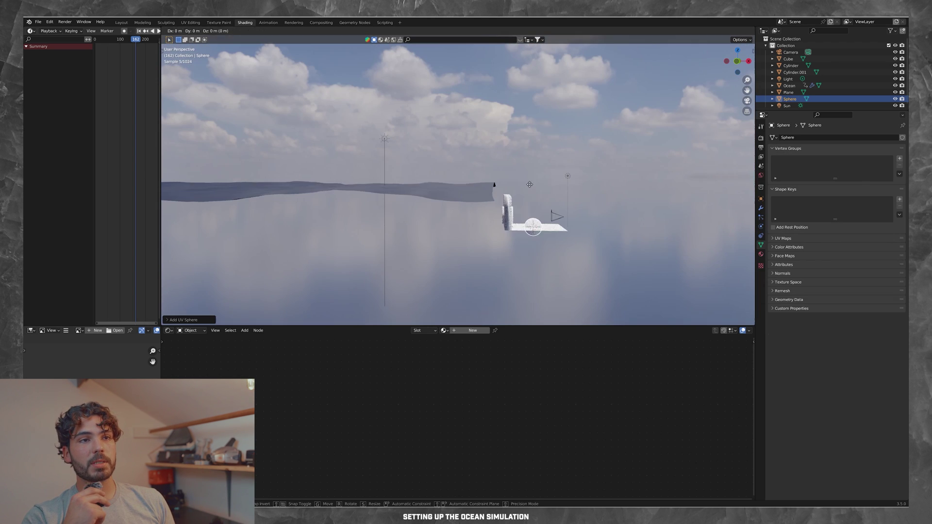
key(s)
click(172, 79)
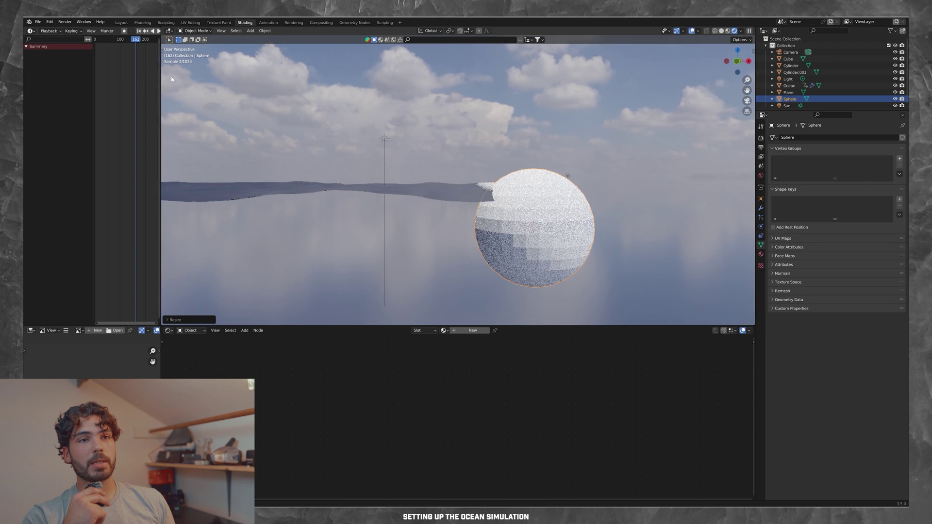
click(726, 33)
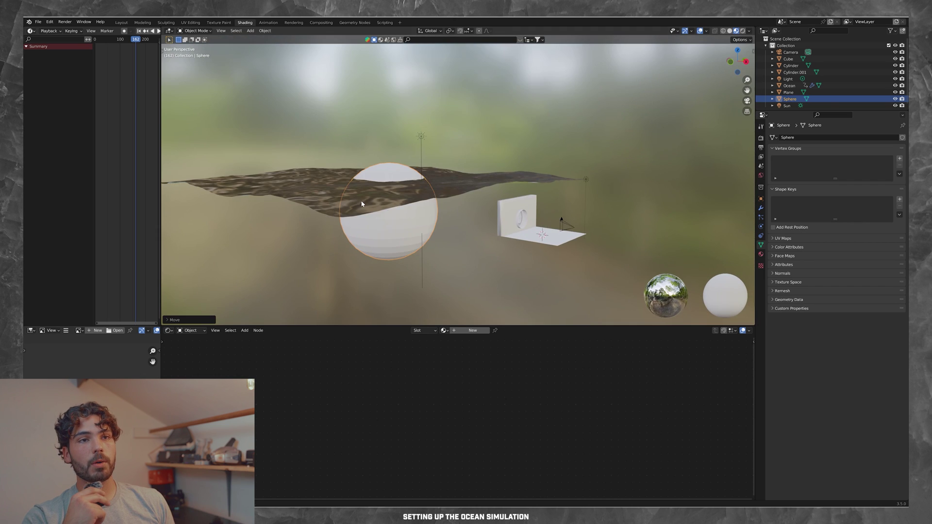
key(s)
click(493, 146)
Delete the sphere's top-half faces in Edit Mode, leaving a bowl.
key(Tab)
key(KP_1)
drag(299, 72, 522, 177)
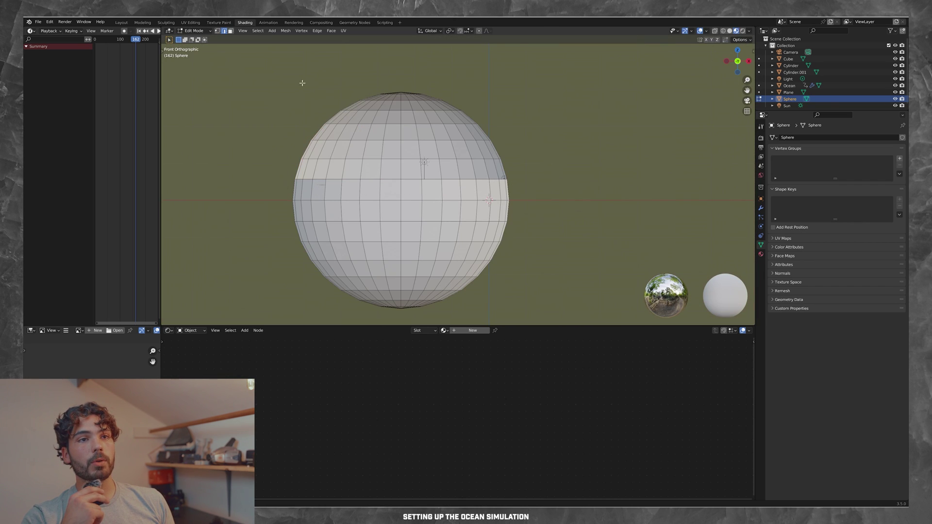
drag(302, 83, 523, 176)
key(x)
click(505, 192)
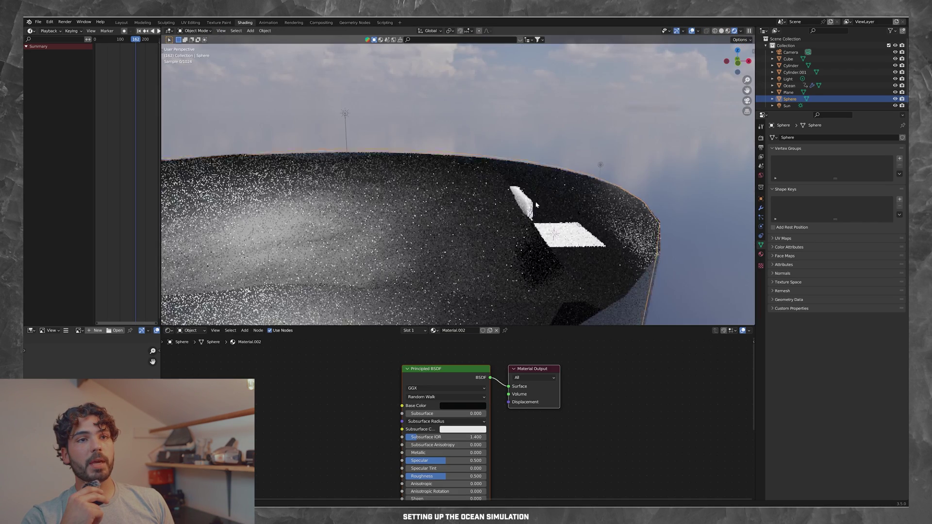
middle_drag(535, 204, 485, 184)
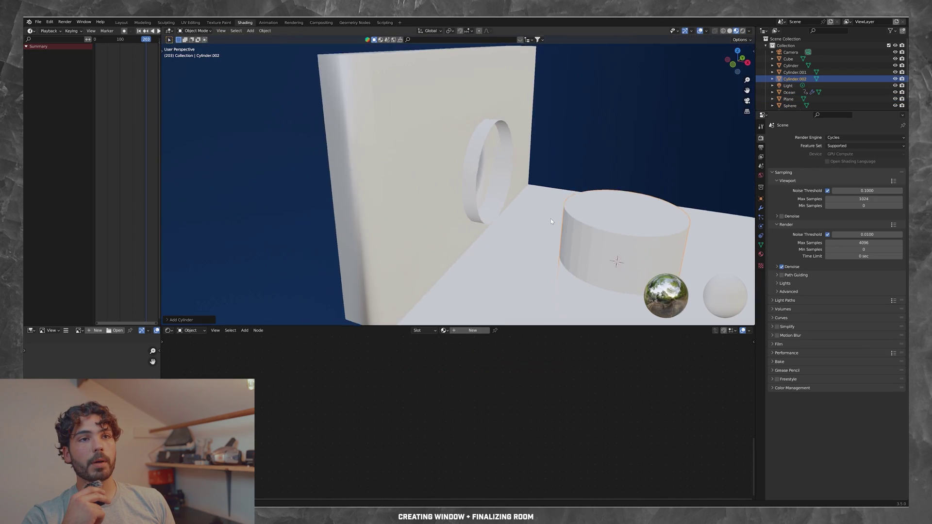
Rotate the cylinder 90° on X, move it into the wall hole and flatten it along X.
middle_drag(550, 218, 598, 213)
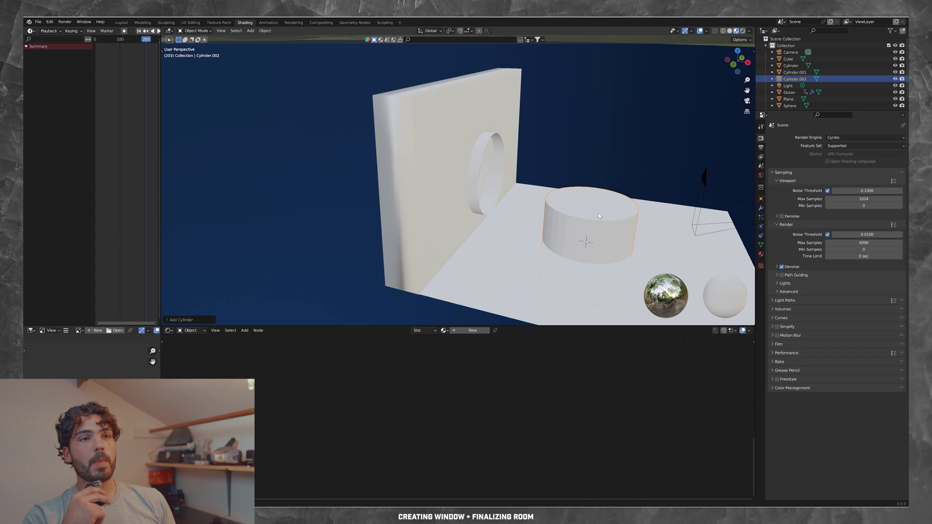
text(rx90)
key(Return)
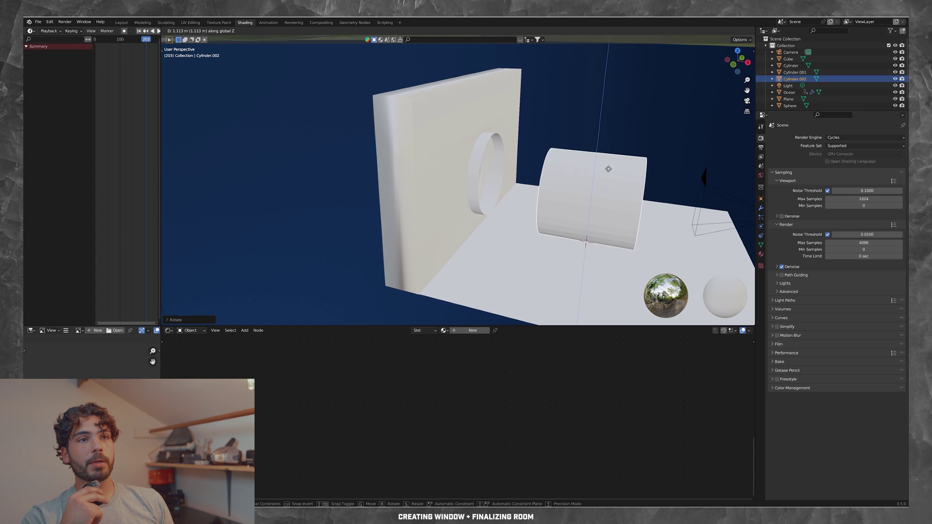
middle_drag(599, 216, 562, 173)
key(g)
click(485, 174)
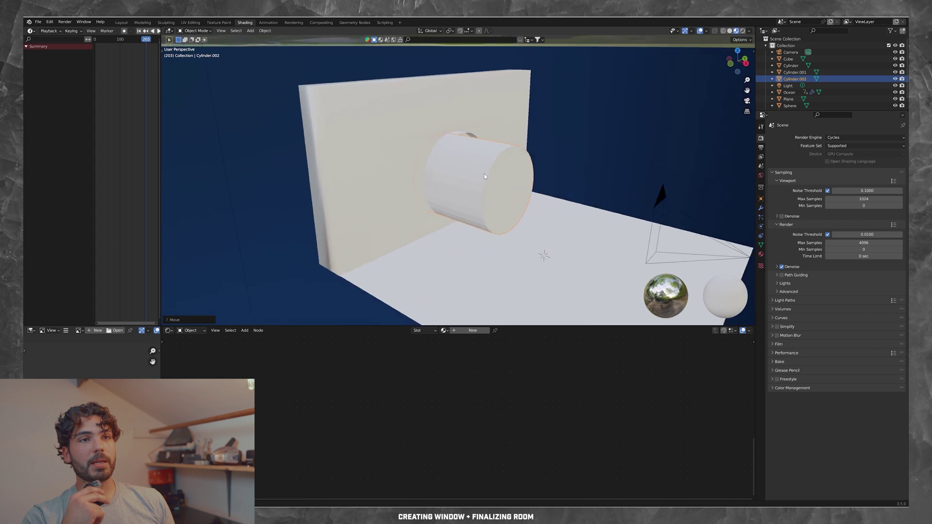
scroll(484, 173, up, 3)
mouse_move(485, 174)
middle_down()
mouse_move(453, 142)
mouse_move(488, 156)
middle_up()
key(s)
key(x)
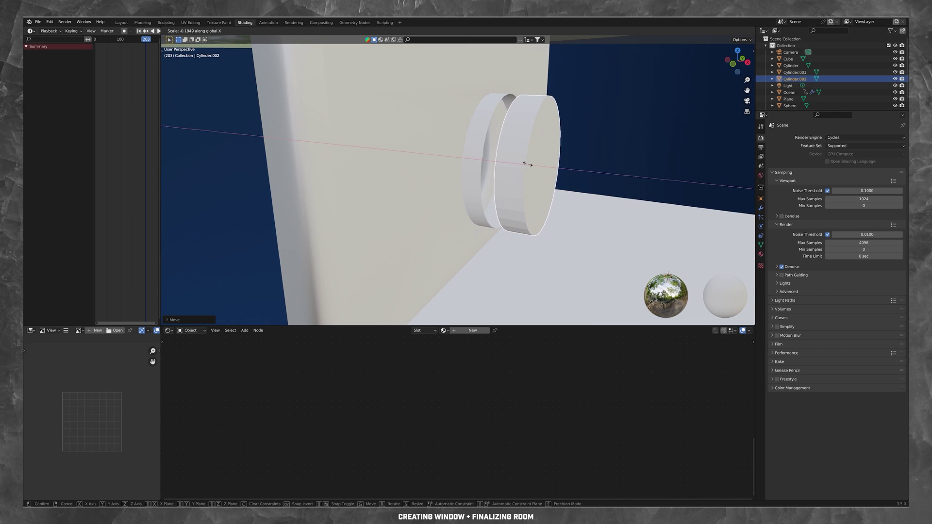
middle_drag(496, 163, 437, 180)
scroll(439, 183, up, 5)
Search BlenderKit materials for 'glass' and drop one onto the window pane.
click(381, 39)
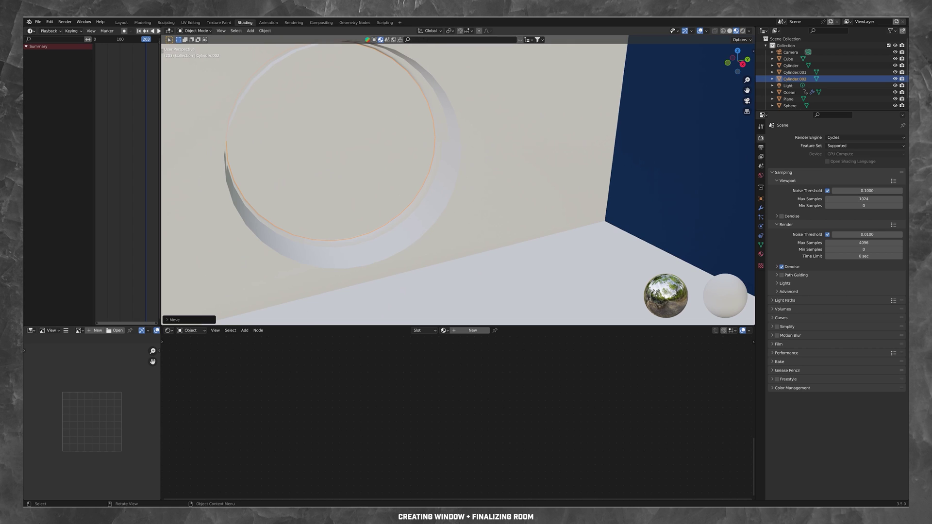
click(461, 39)
text(glass)
key(Return)
drag(403, 65, 399, 112)
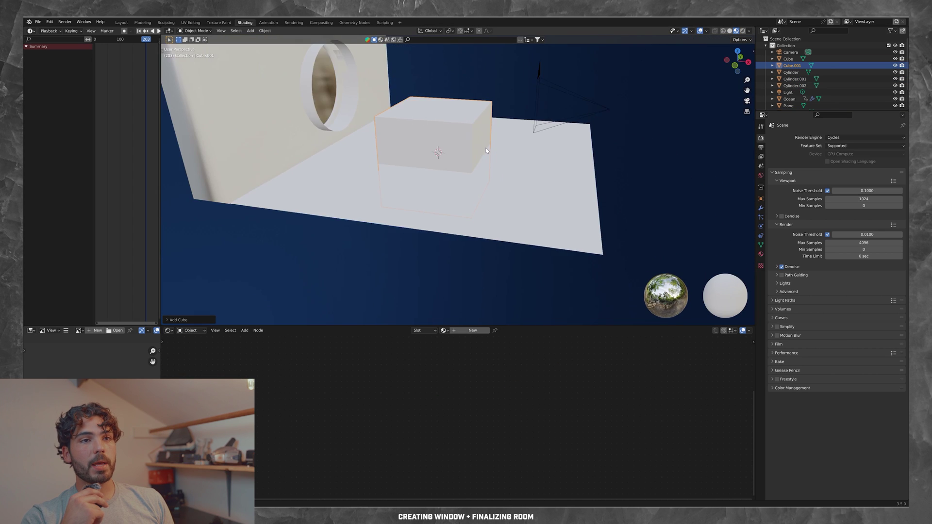
Position the new cube at the back of the room.
middle_drag(485, 147, 466, 146)
scroll(449, 146, up, 2)
key(shift+grave)
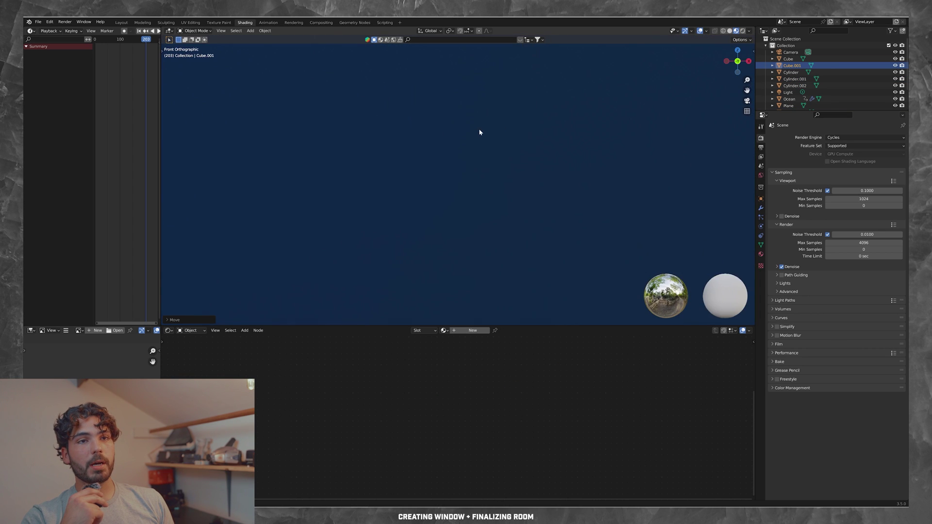
click(485, 193)
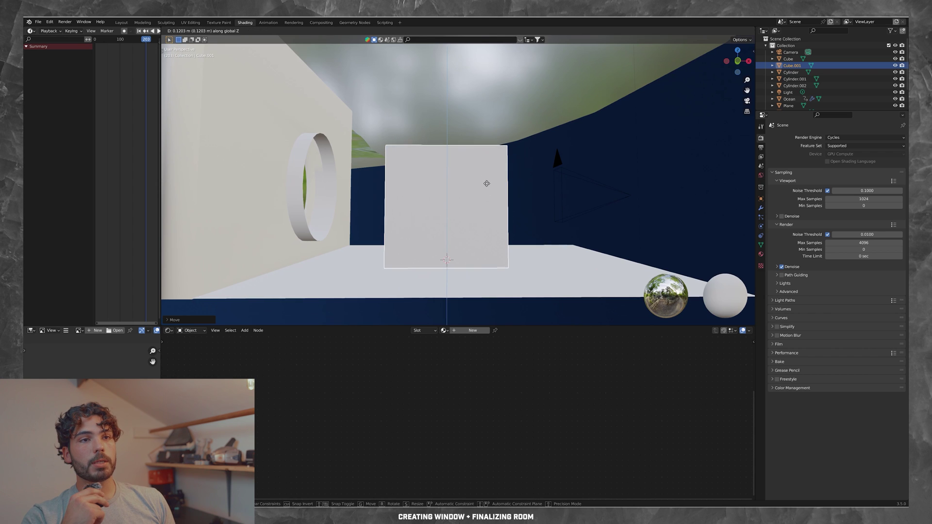
click(487, 183)
middle_drag(487, 183, 485, 160)
Stretch the cube along X into a back wall and duplicate it along Y.
key(s)
key(x)
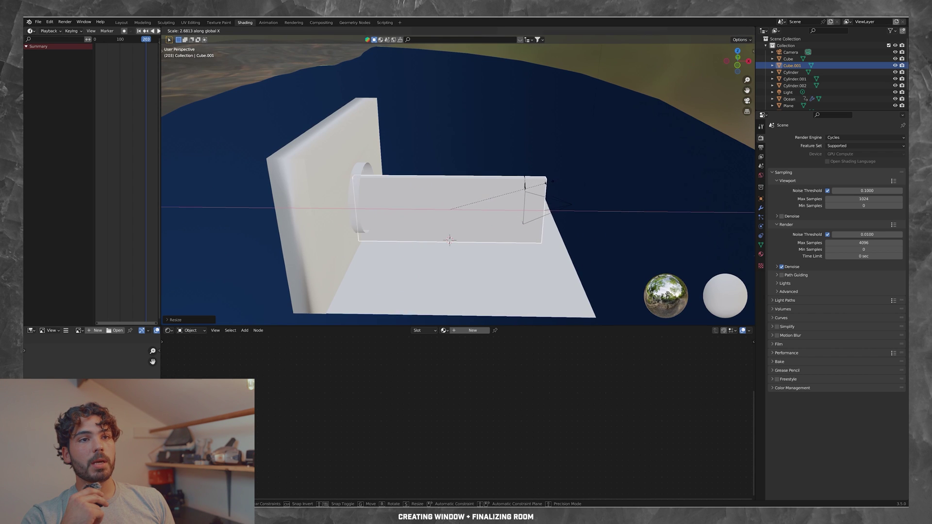
click(546, 181)
middle_drag(546, 182, 622, 201)
key(shift+d)
key(y)
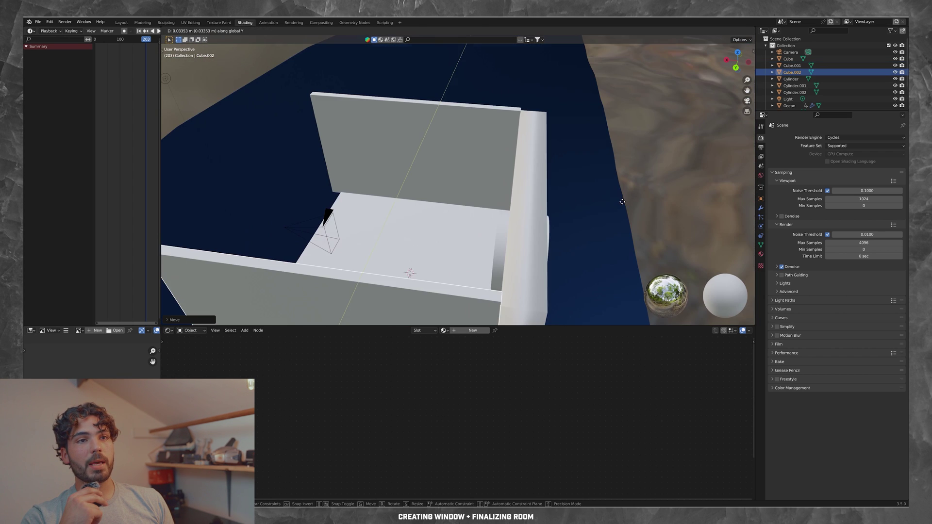
mouse_move(506, 189)
middle_down()
mouse_move(435, 182)
mouse_move(517, 182)
middle_up()
click(417, 162)
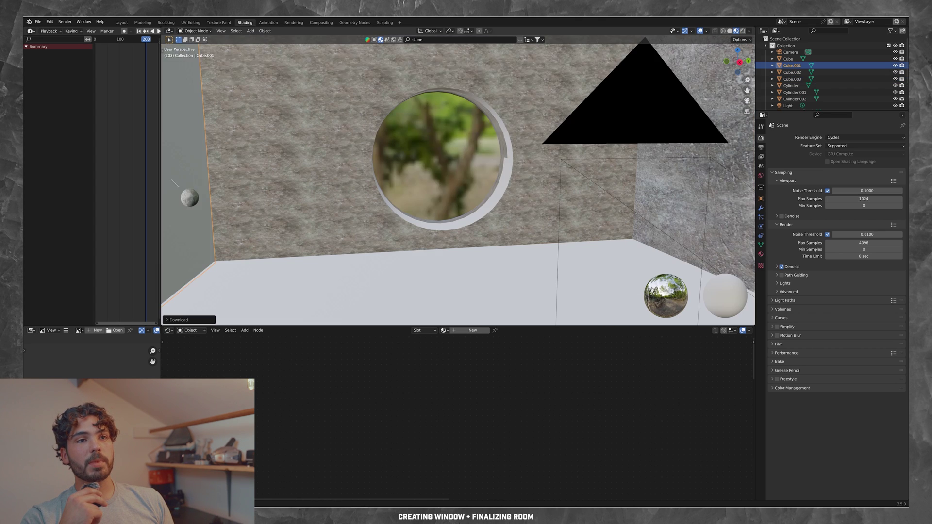
Move the stone floor plane to a new height on Z and rotate the shark model.
scroll(478, 138, up, 6)
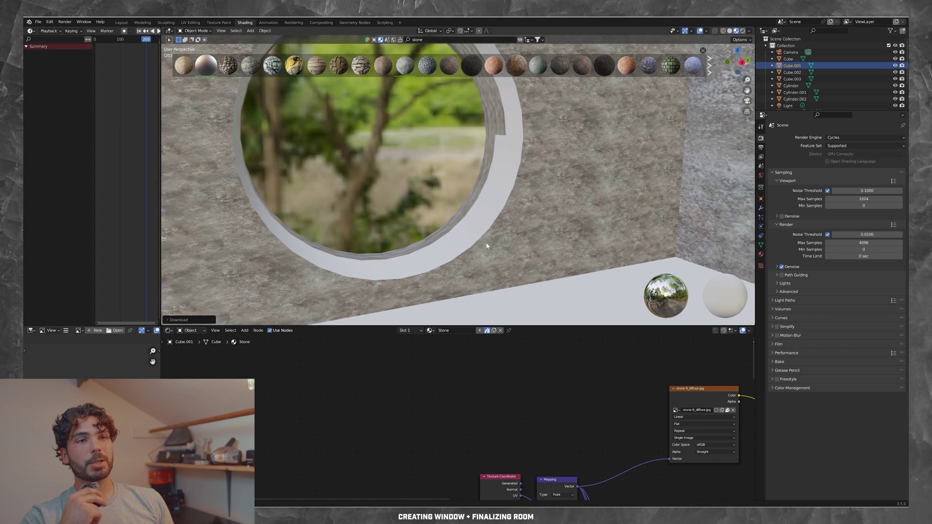
scroll(479, 138, down, 8)
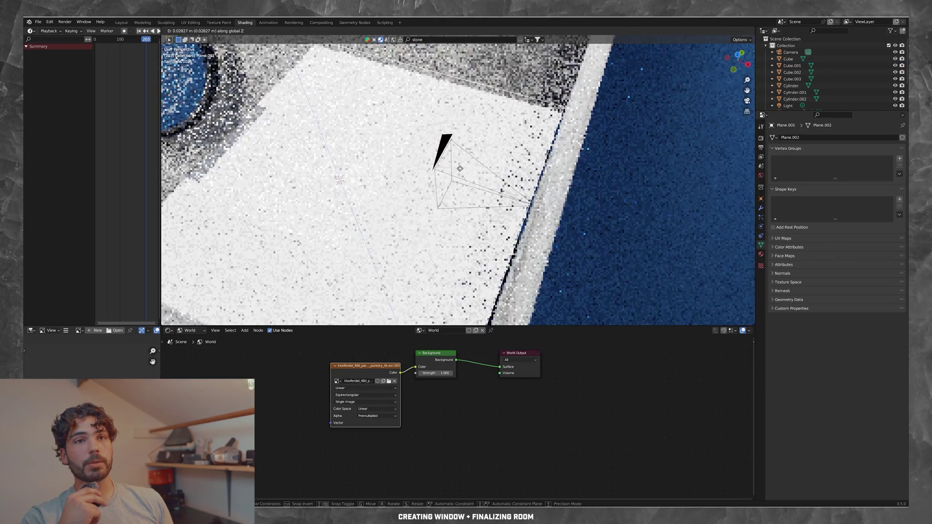
key(g)
key(z)
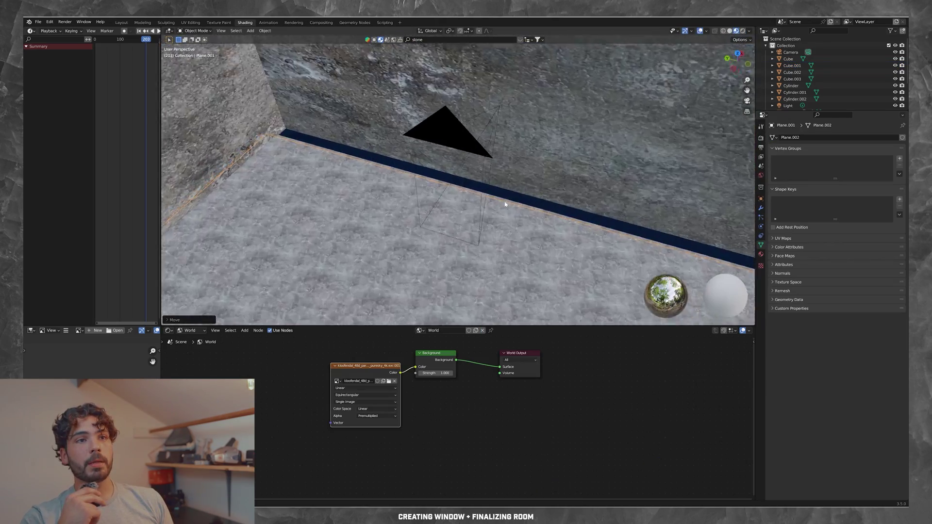
click(560, 125)
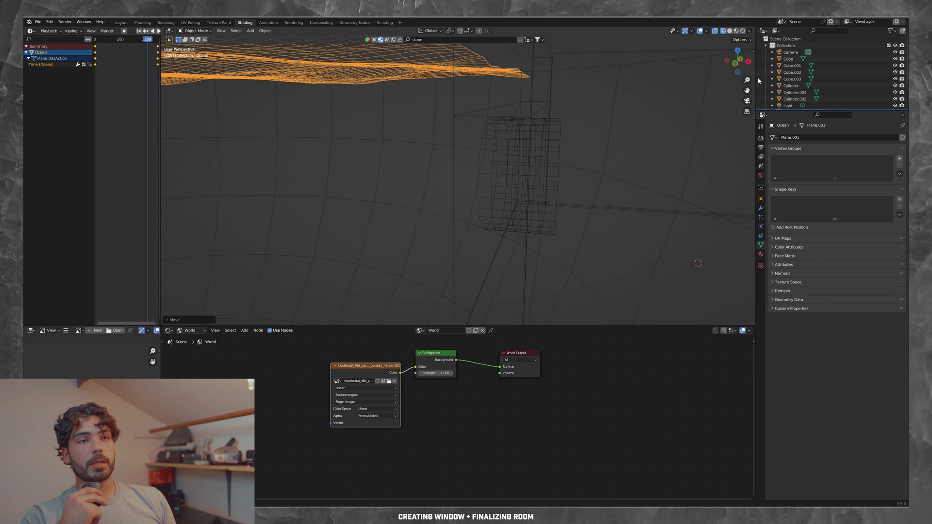
key(r)
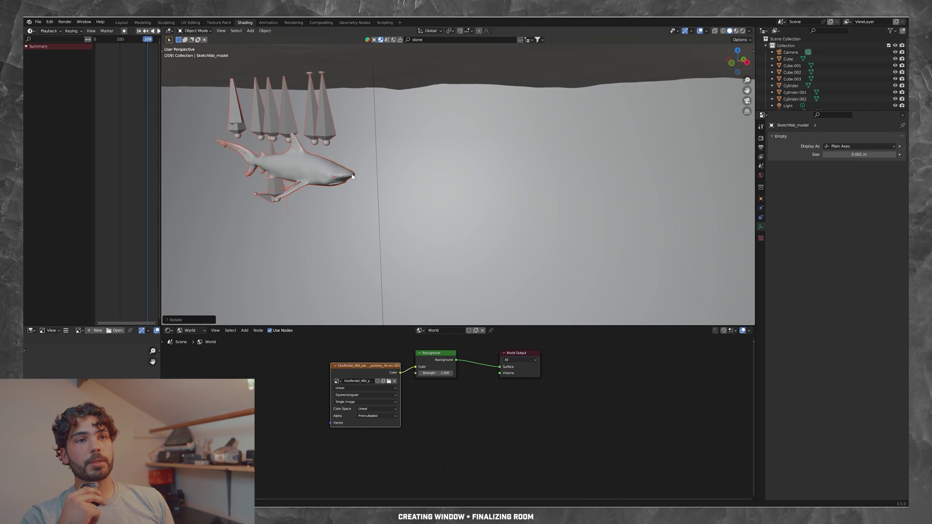
middle_drag(353, 177, 747, 105)
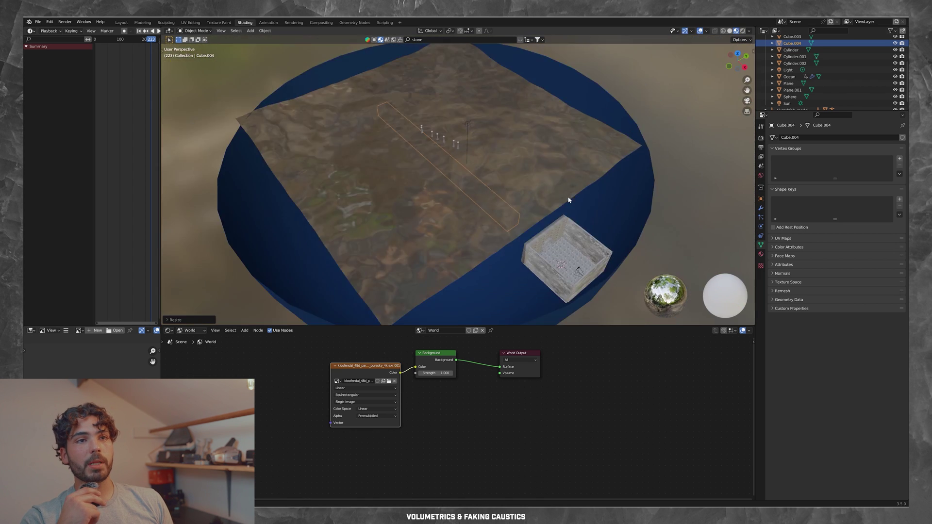
Stretch Cube.004 into a tall slab along Z and lower it into the bowl.
middle_drag(567, 200, 500, 184)
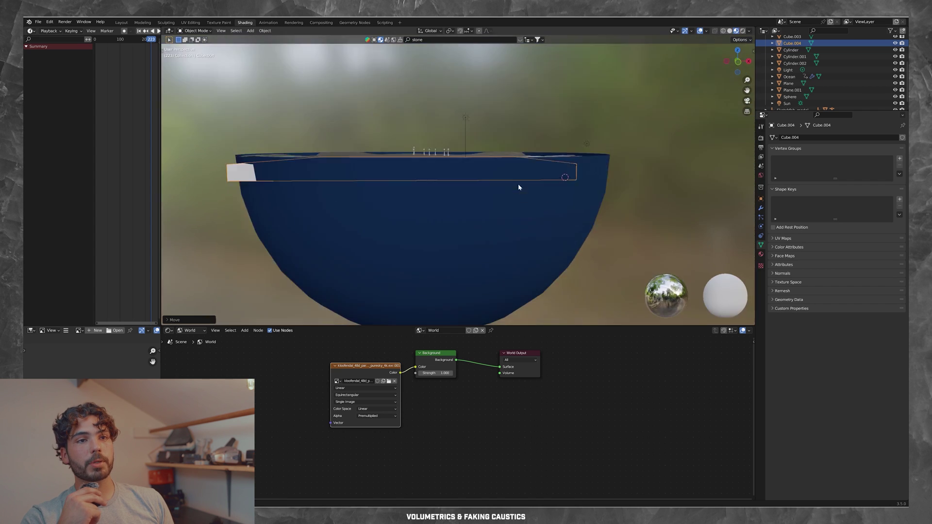
middle_drag(518, 184, 491, 210)
key(s)
key(z)
key(Return)
key(g)
key(z)
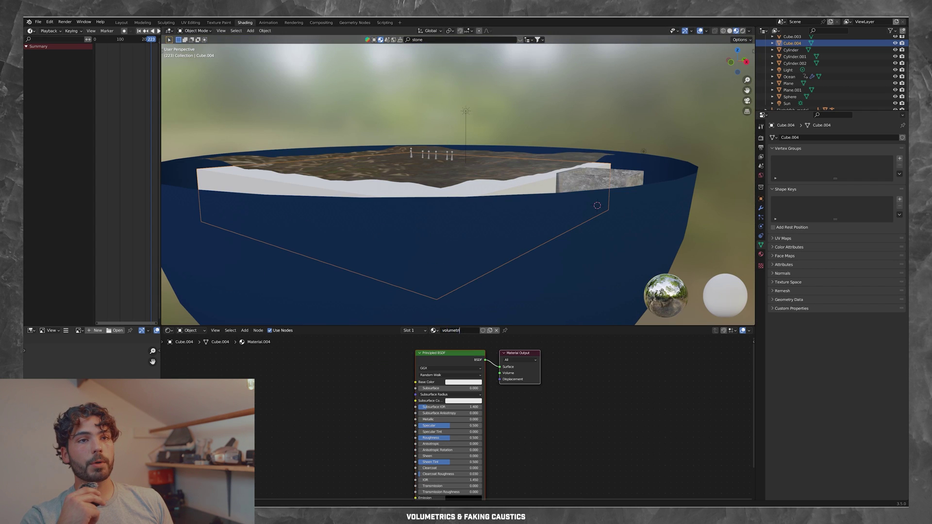
Give the slab a Principled Volume shader and switch the viewport to material preview.
key(x)
key(shift+a)
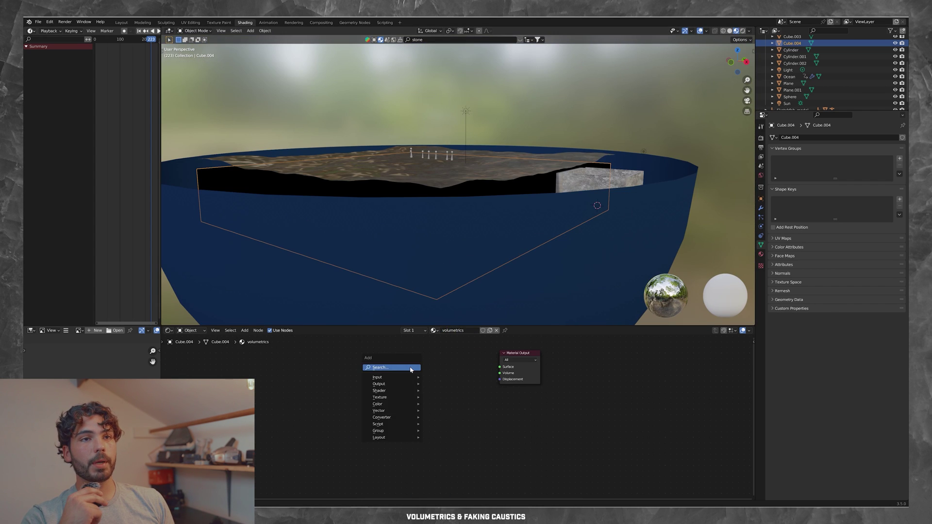
click(410, 367)
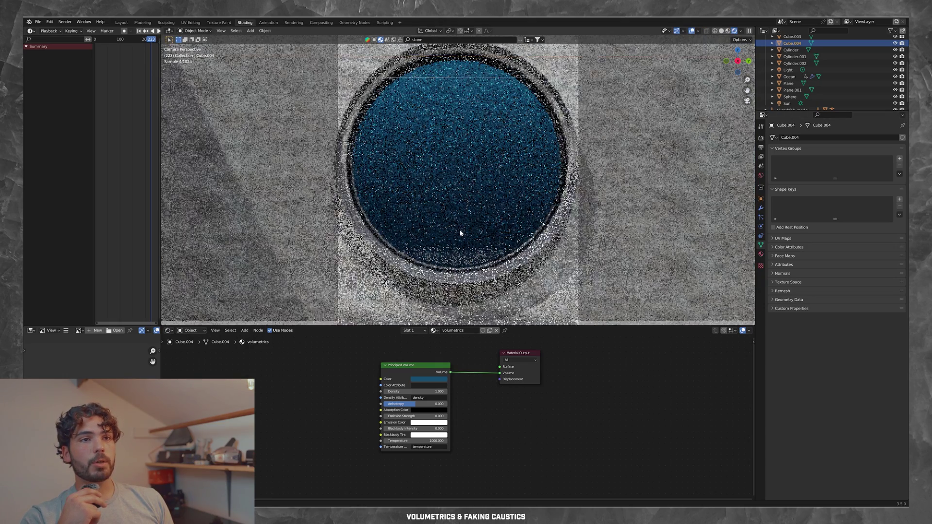
click(729, 31)
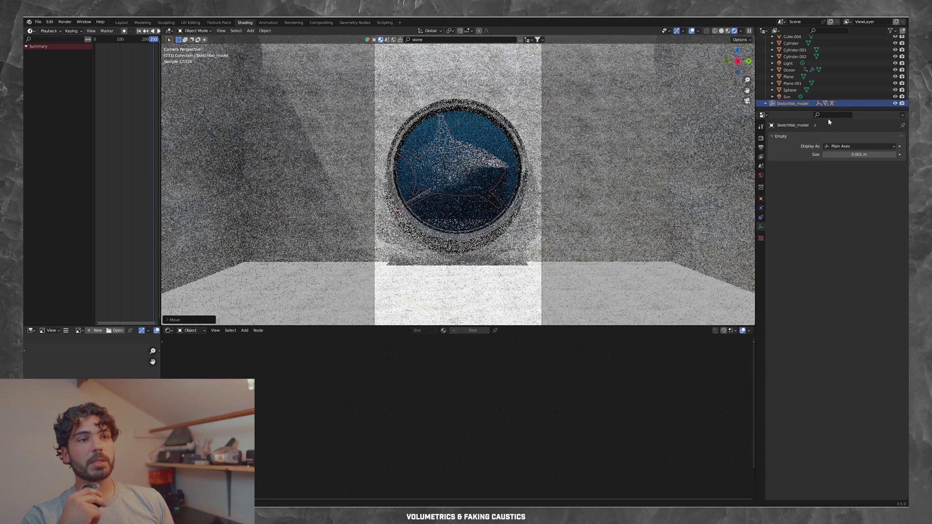
Move the Sketchfab_model along the global X axis.
click(792, 103)
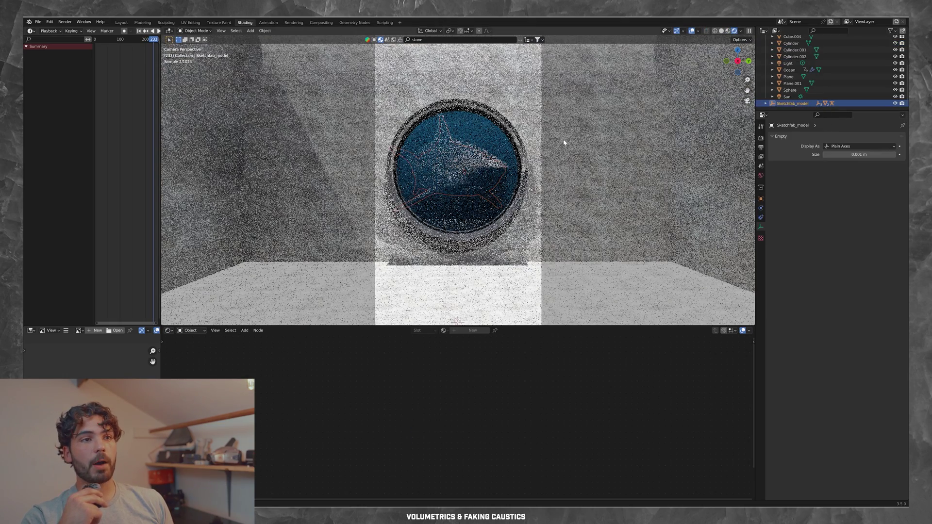
key(g)
key(x)
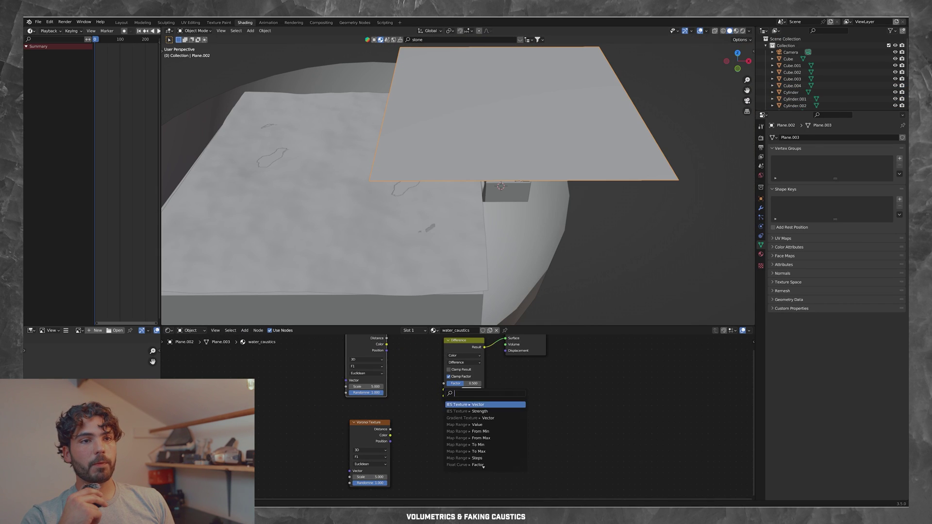
Adjust the Voronoi feature options and add a ColorRamp with Ease interpolation.
click(433, 423)
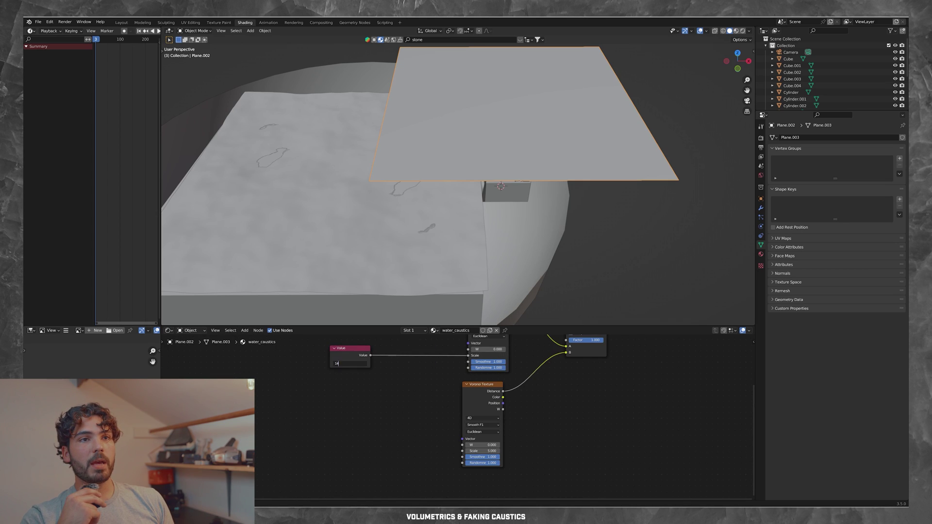
key(shift+a)
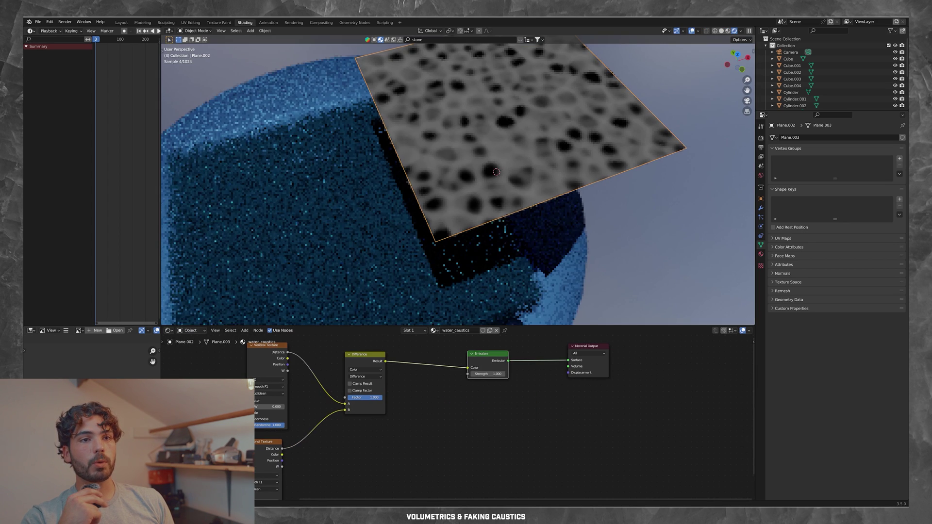
click(465, 381)
click(468, 388)
scroll(417, 417, down, 4)
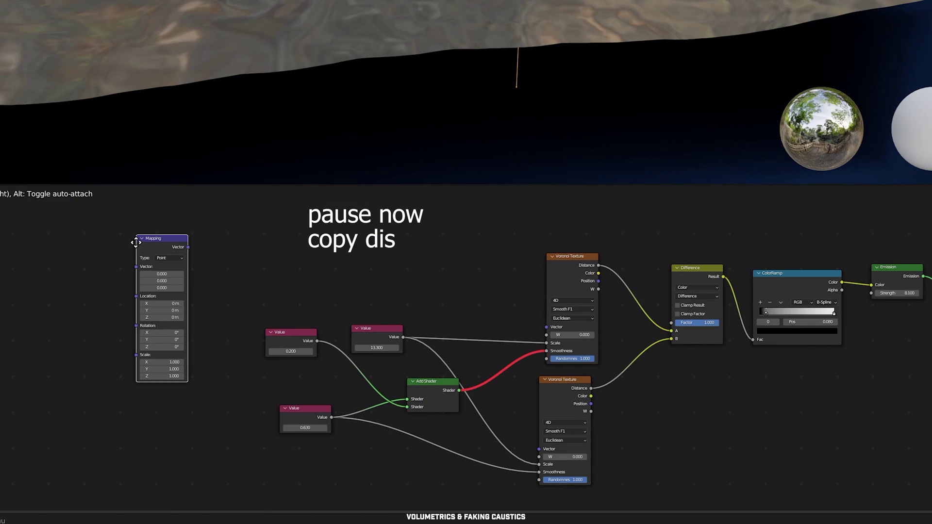
Make room on the left of the node tree and search 'text' to add a texture node.
middle_drag(539, 447, 585, 451)
key(shift+a)
text(text)
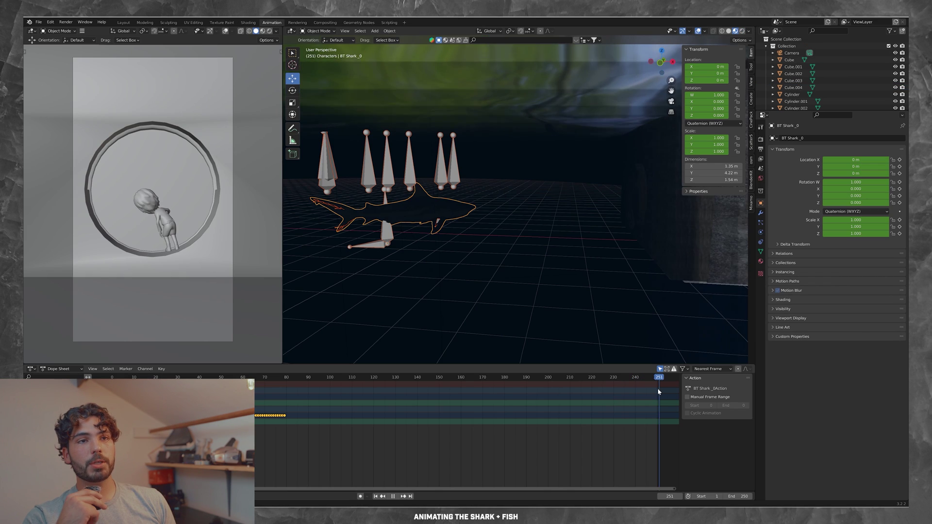
Orbit closer to the shark rig and start moving it into the tank.
middle_drag(464, 227, 672, 254)
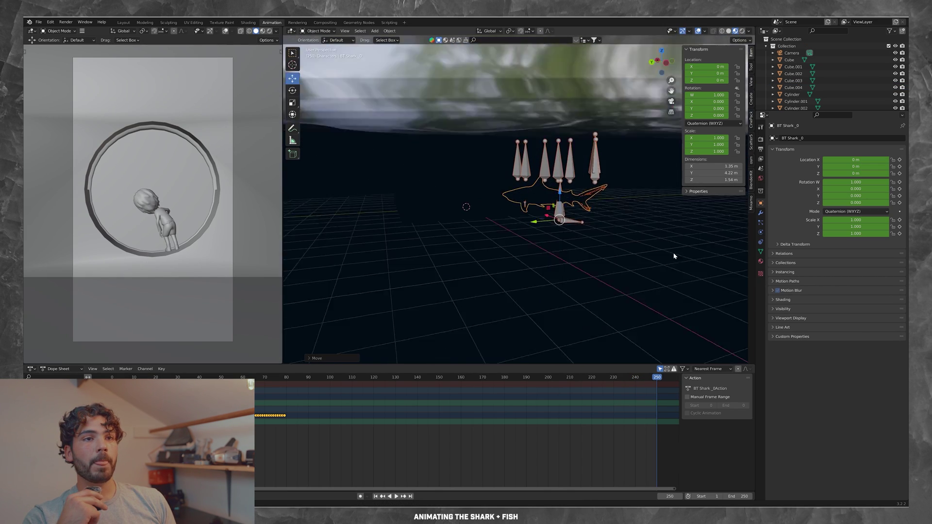
key(g)
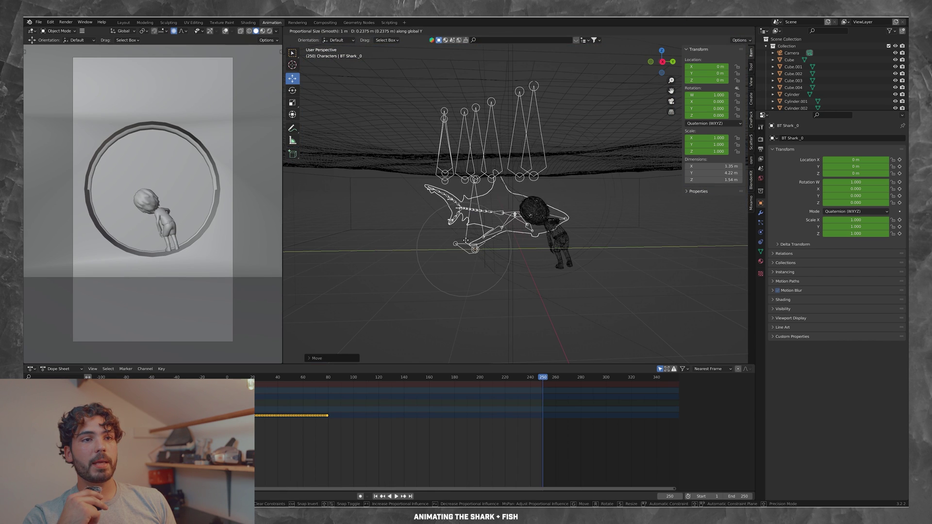
In the NLA editor, shift the Shark Armature's Temp-Meta strip to start near frame 156.
click(490, 241)
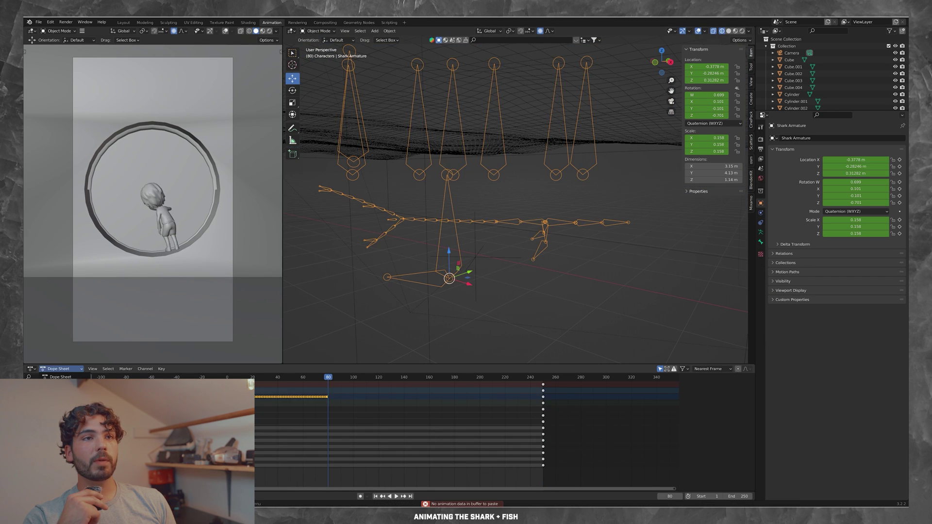
key(Escape)
click(30, 369)
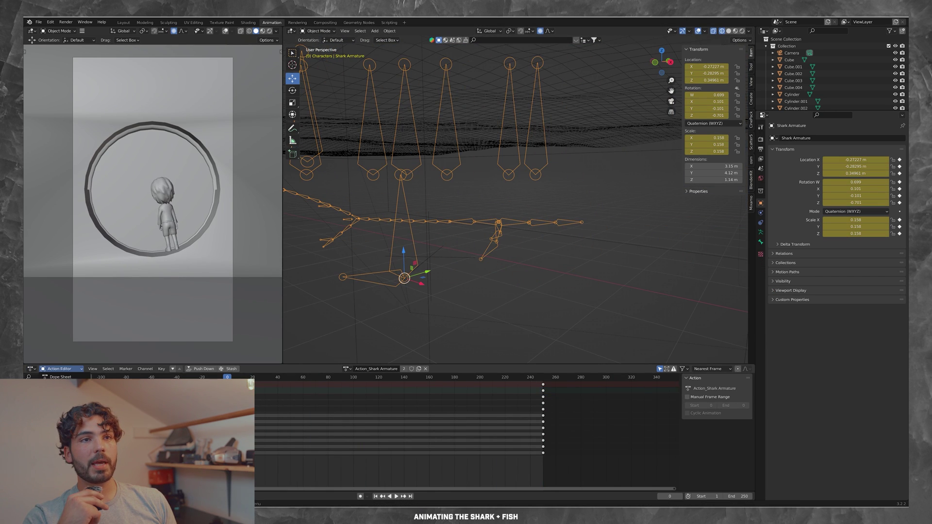
key(g)
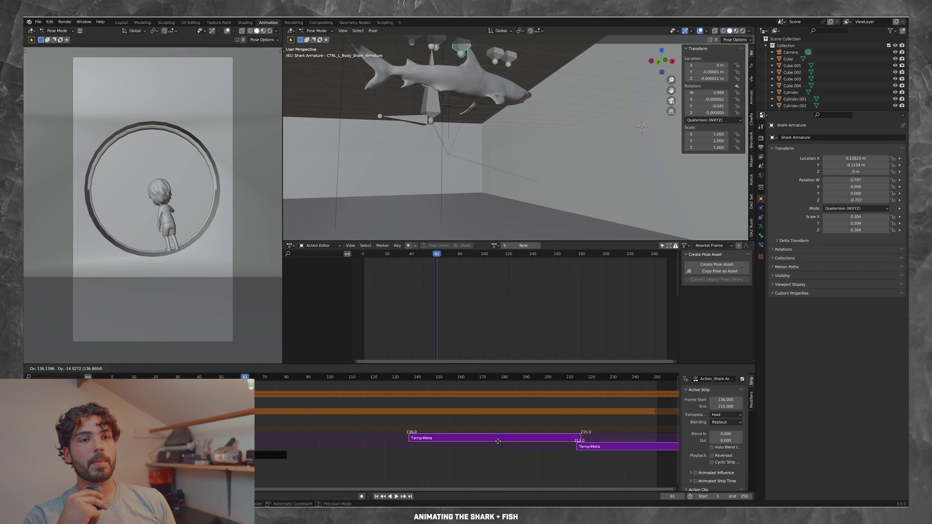
click(539, 440)
key(space)
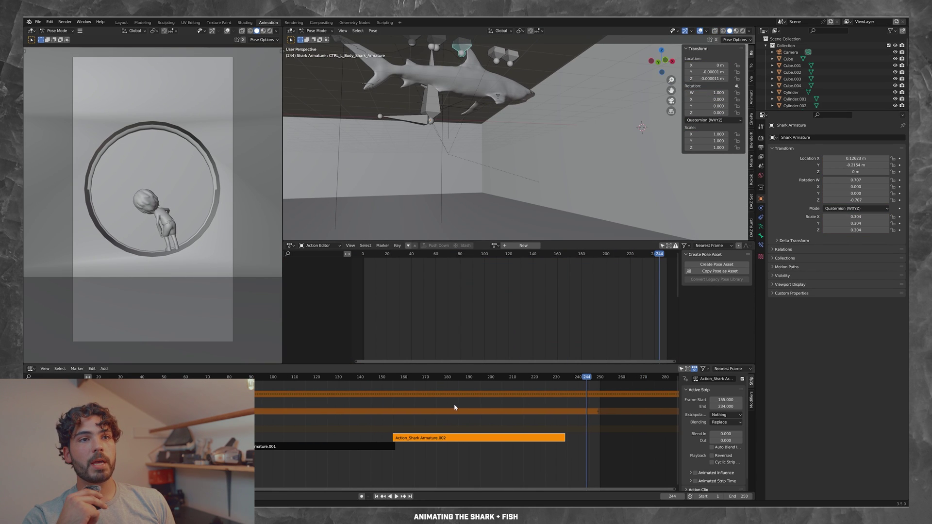
Duplicate the swim strip and place the copy right after the first one.
key(Tab)
key(Tab)
key(shift+d)
click(617, 440)
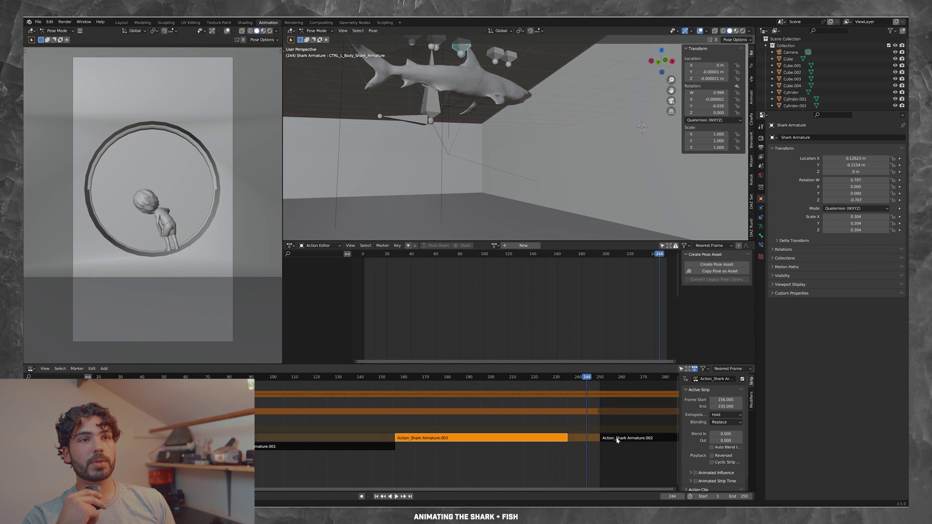
key(space)
key(shift+z)
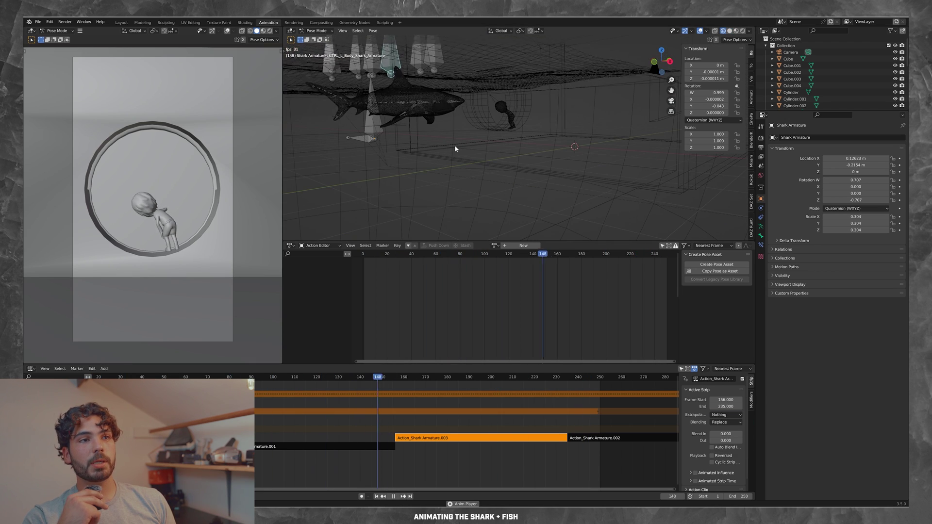
click(318, 30)
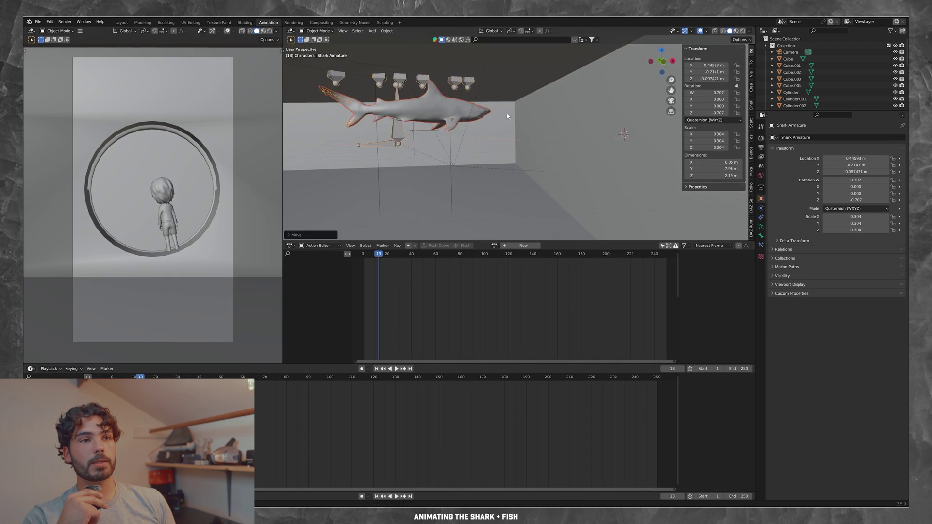
Move the shark along Y to its start spot and key LocRotScale at frame 0.
key(g)
key(y)
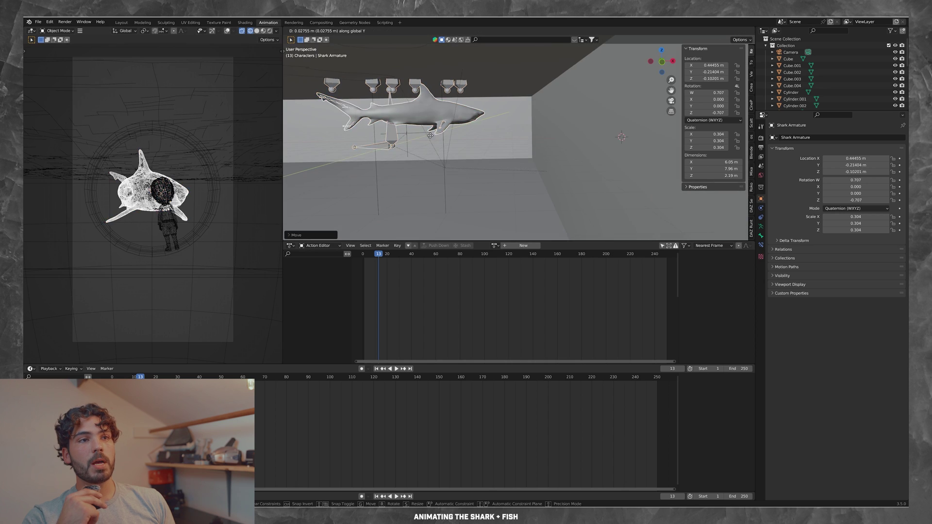
click(430, 136)
key(shift+Left)
key(space)
key(i)
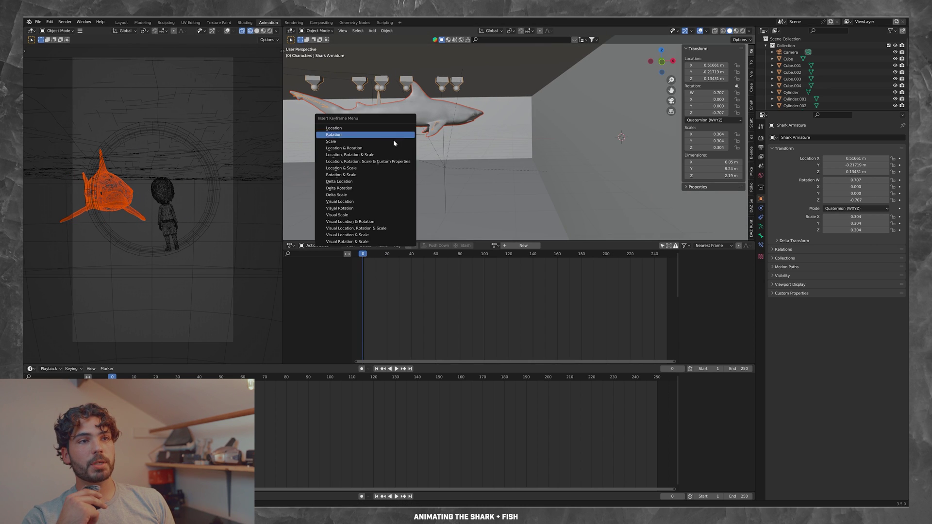
click(381, 161)
Move the shark along Y to its end spot, key it at frame 250, and preview.
key(space)
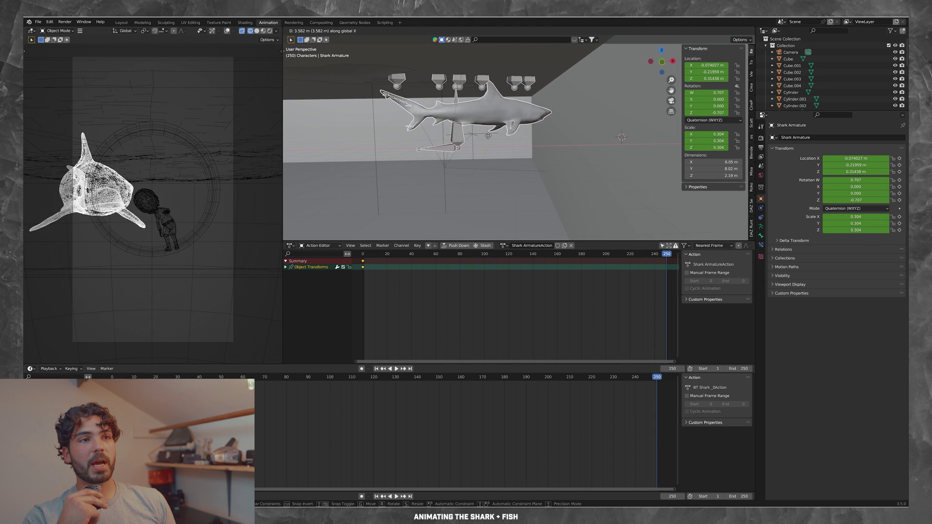
key(g)
key(y)
click(565, 143)
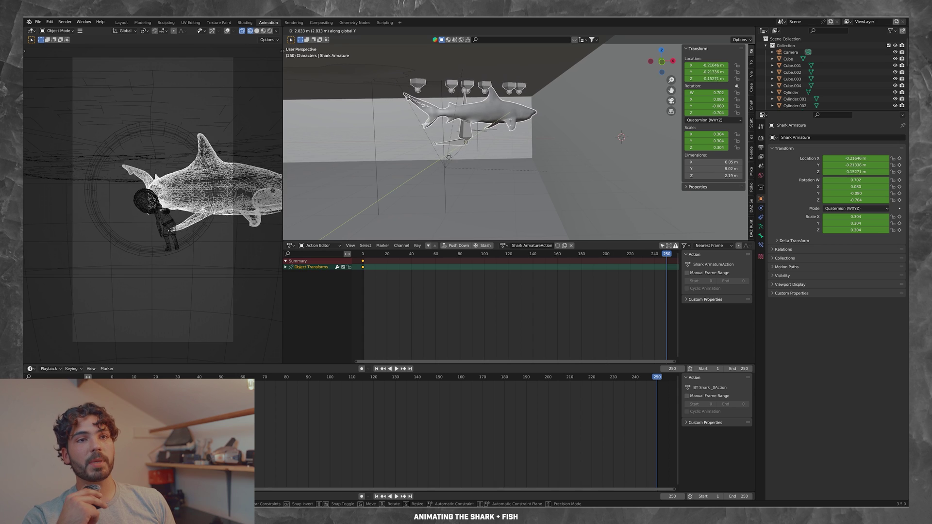
key(i)
key(space)
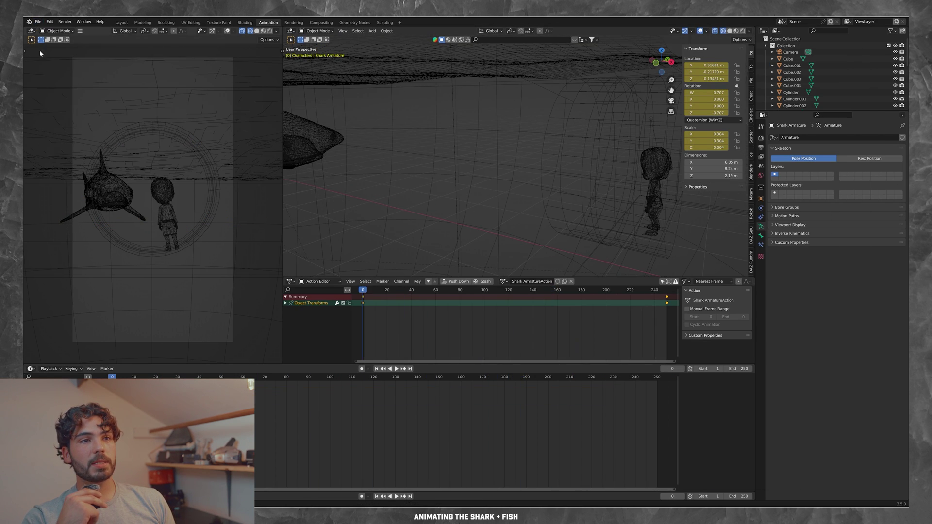
Import the fish model as an FBX file.
click(38, 22)
click(125, 179)
scroll(348, 218, down, 5)
double_click(351, 246)
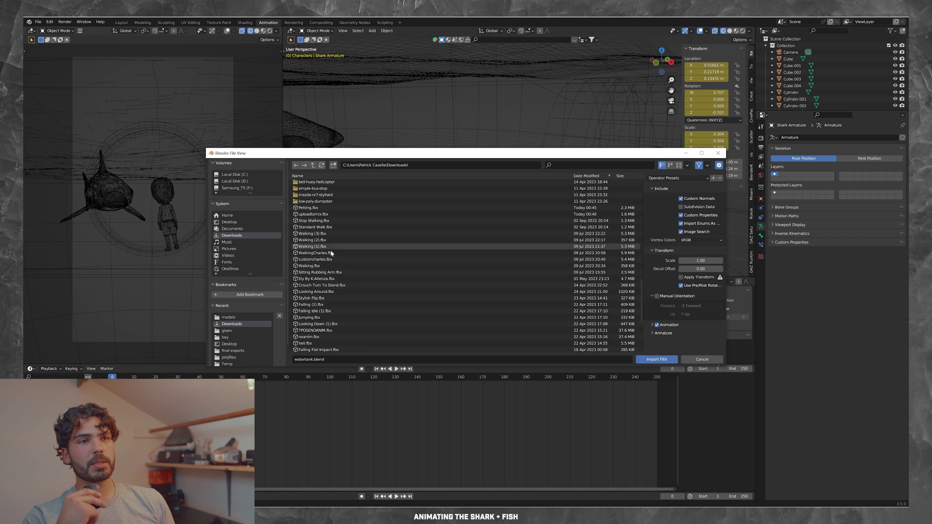
Move, rotate and shrink the fish to about 0.3 scale beside the shark.
key(g)
key(x)
click(383, 237)
key(r)
click(388, 218)
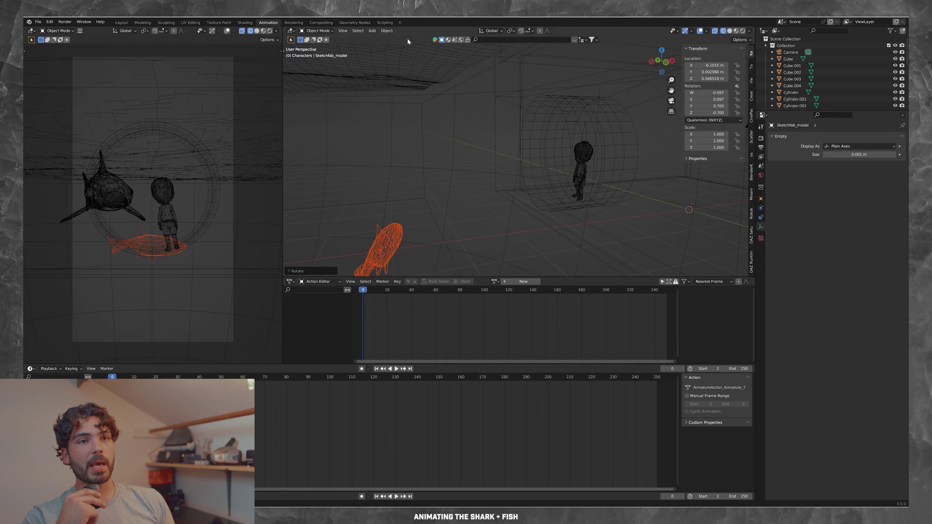
key(s)
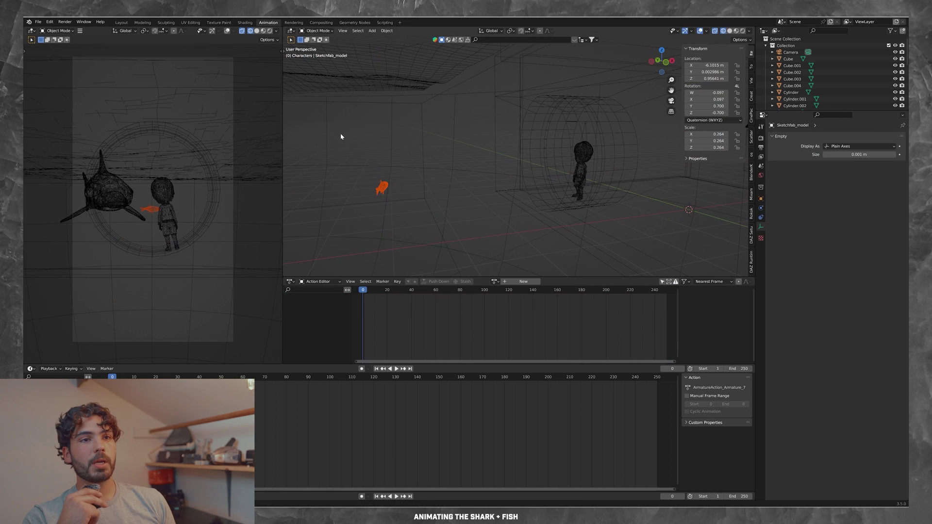
click(437, 141)
key(space)
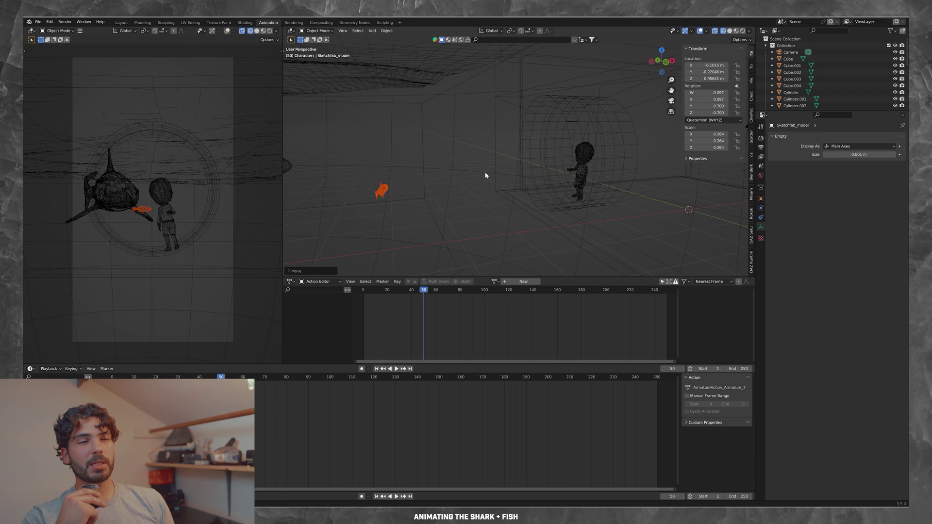
middle_drag(547, 172, 447, 165)
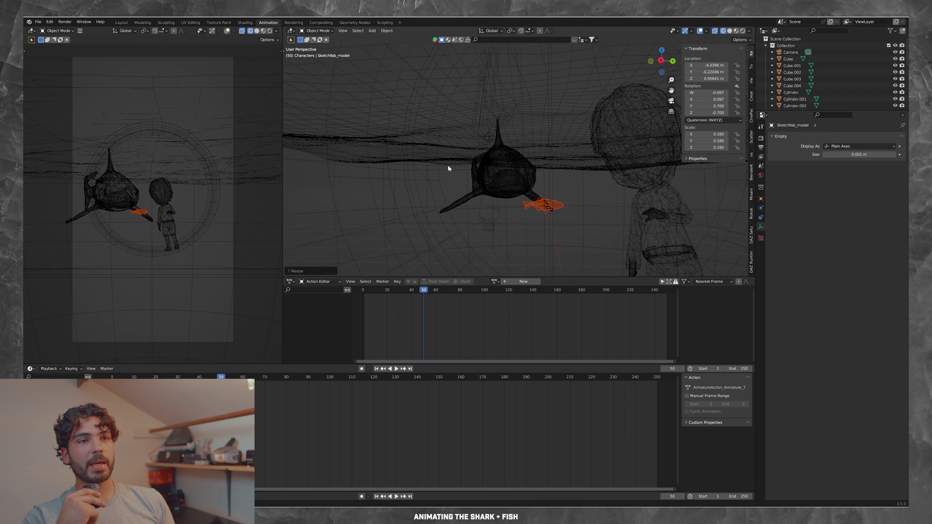
drag(220, 377, 216, 378)
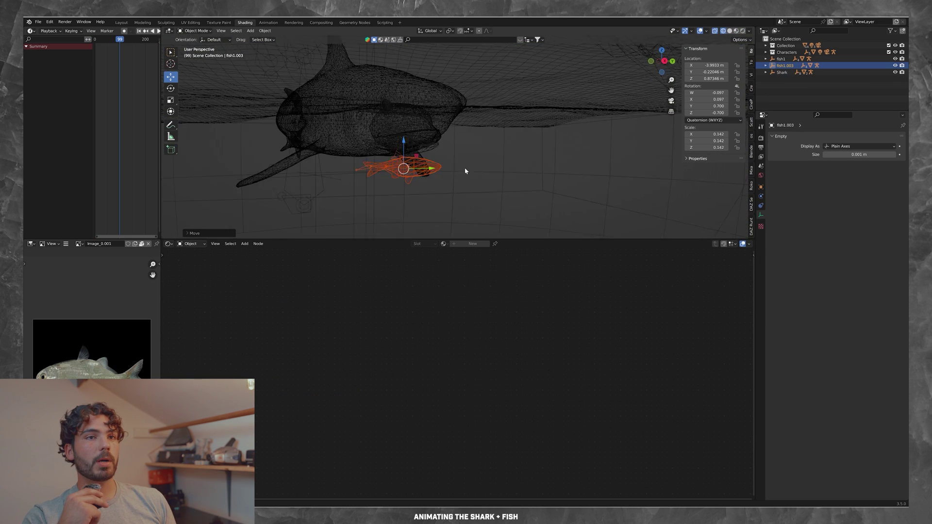
Shrink the small fish, move it to the right of the shark, and turn it around Z.
middle_drag(464, 171, 461, 182)
key(s)
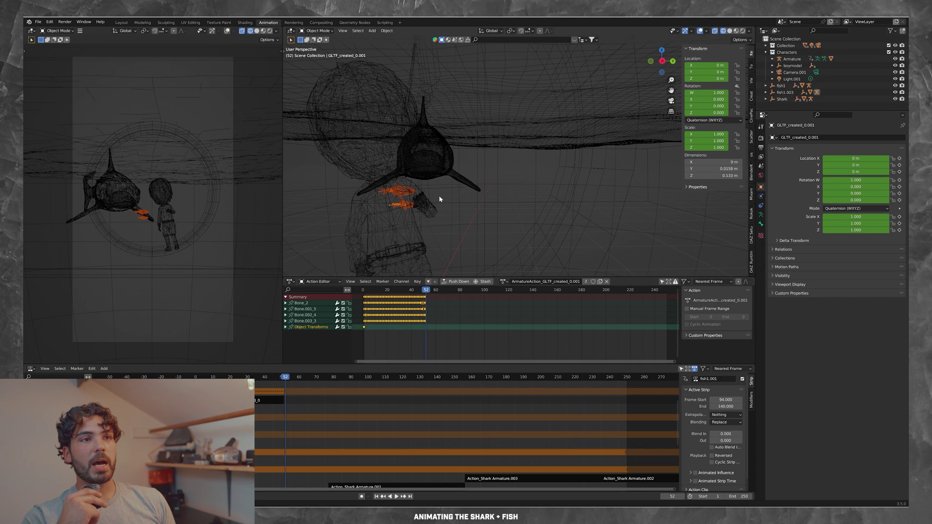
key(g)
click(591, 187)
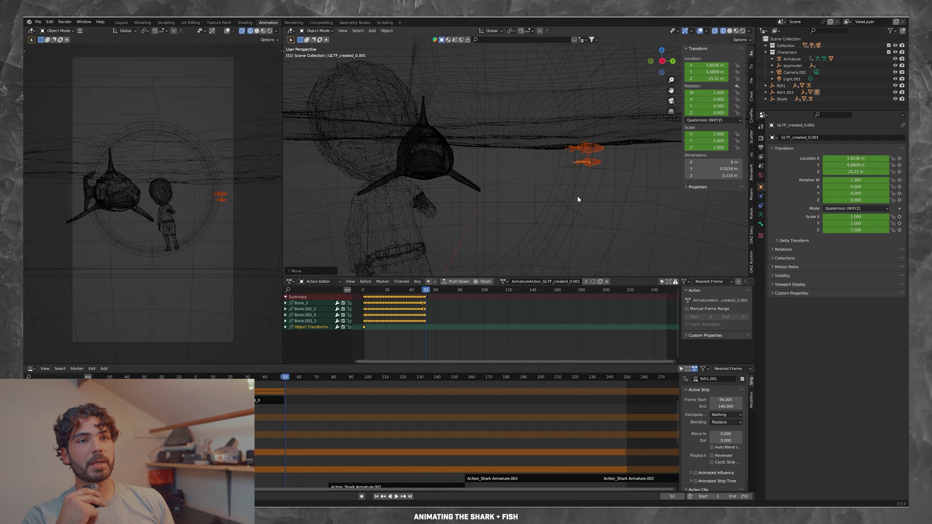
key(z)
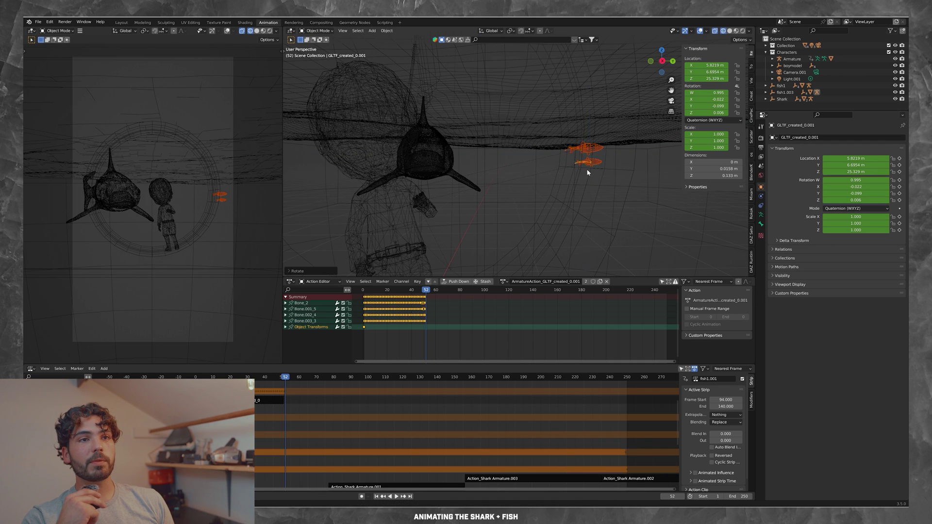
alt+scroll(387, 312, up, 8)
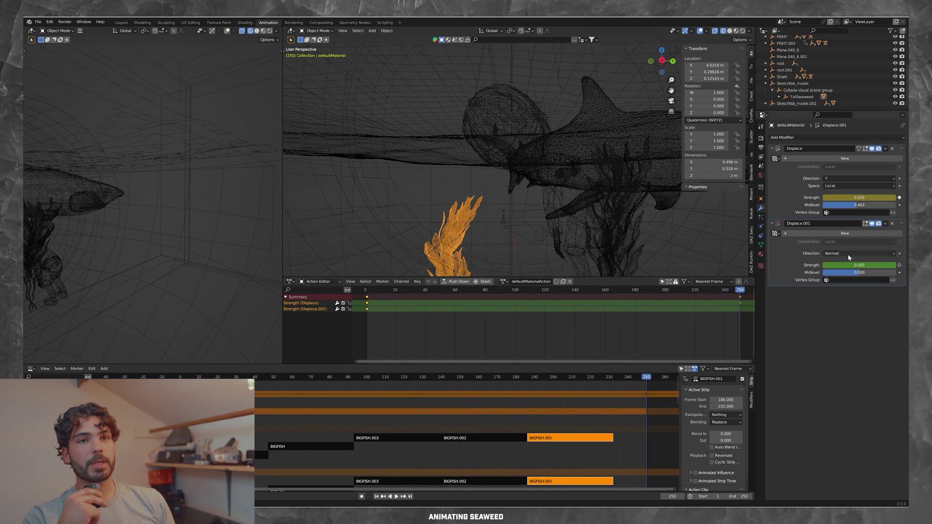
Key the first seaweed's Displace.001 Strength to 0.1 at frame 250 and preview the ripple.
key(i)
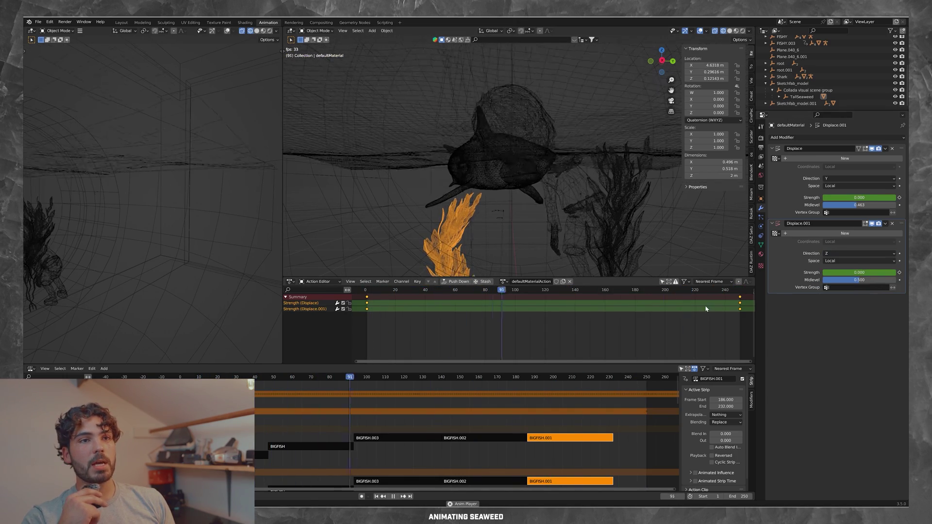
double_click(859, 272)
key(space)
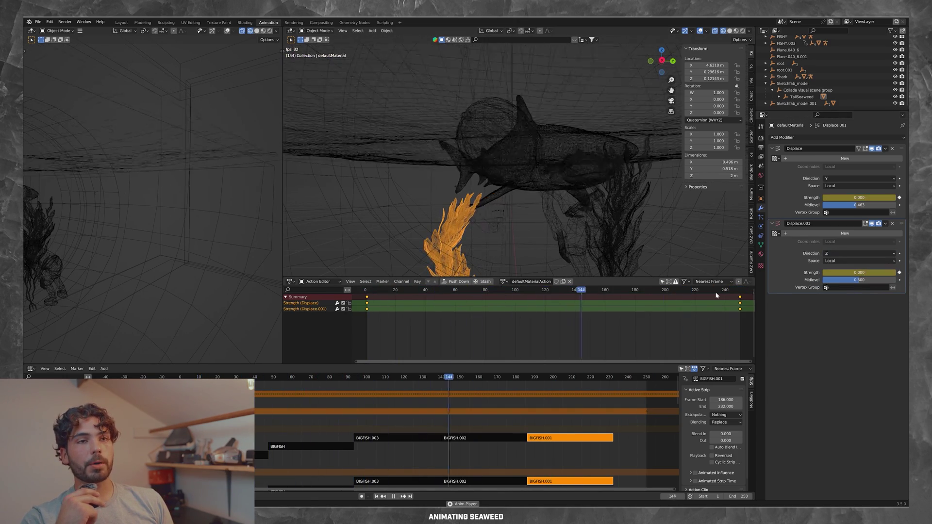
key(Escape)
double_click(858, 272)
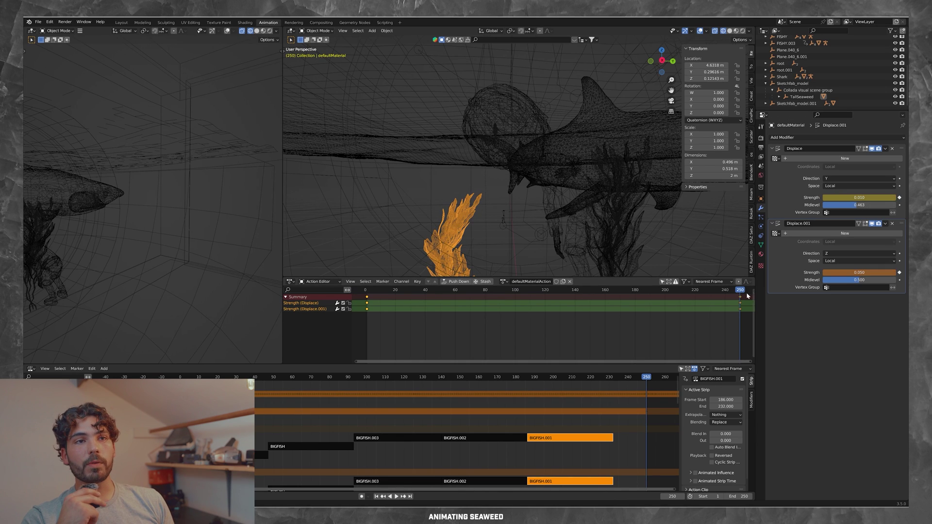
key(space)
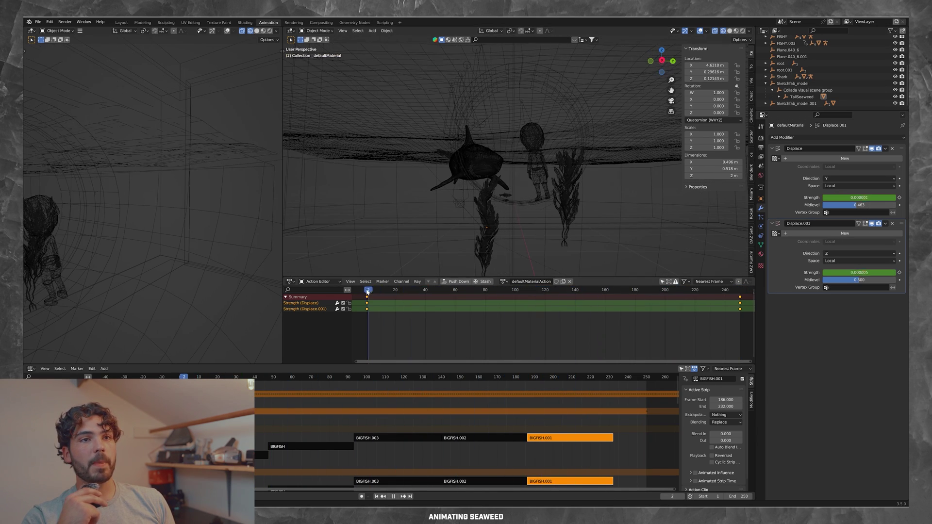
key(Escape)
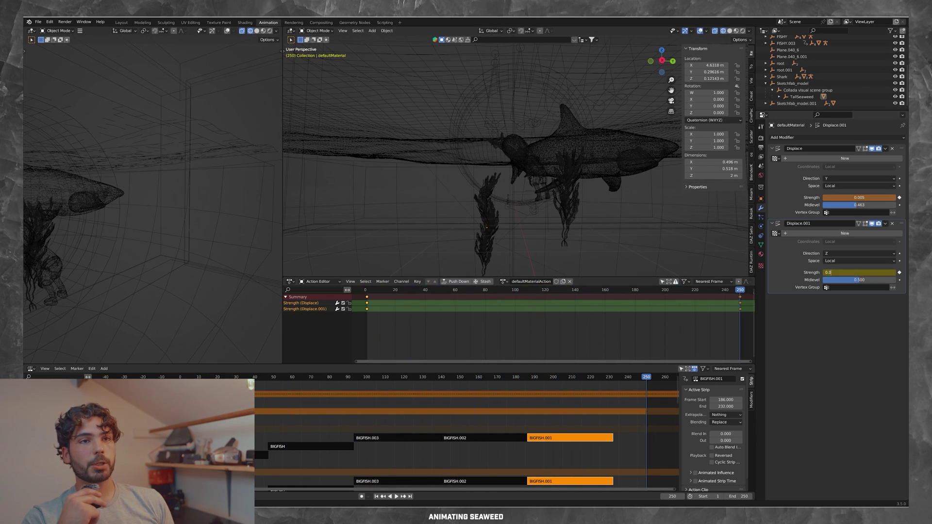
Play back through the scene camera, scrubbing frames 9 to 252, then select the second seaweed.
click(671, 100)
key(space)
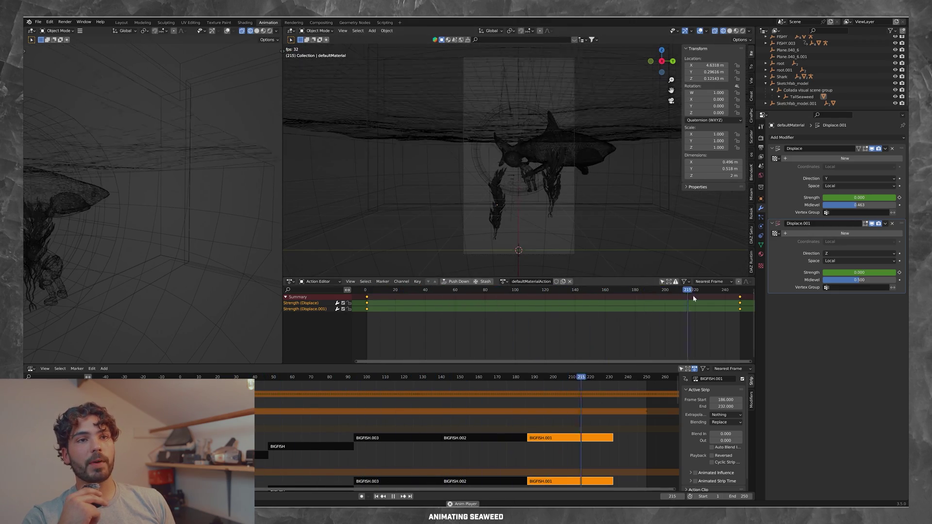
drag(373, 291, 743, 293)
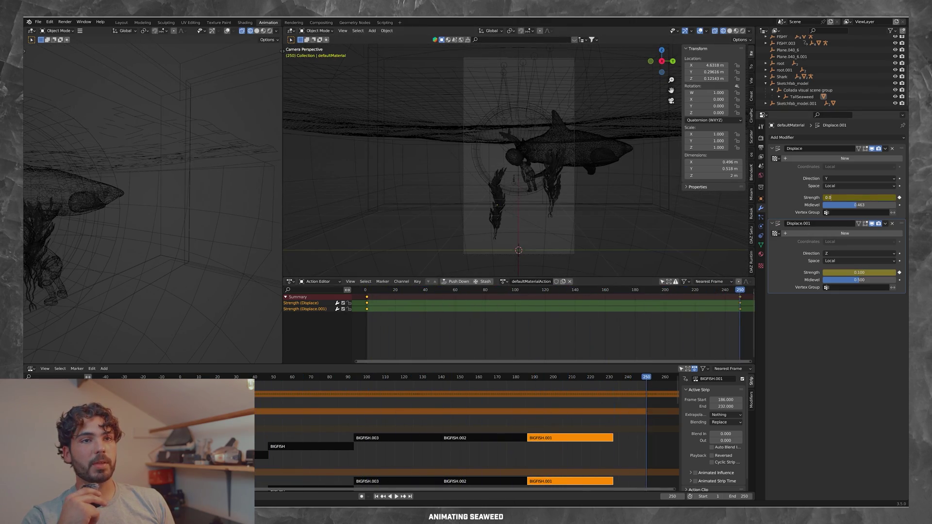
click(550, 214)
key(space)
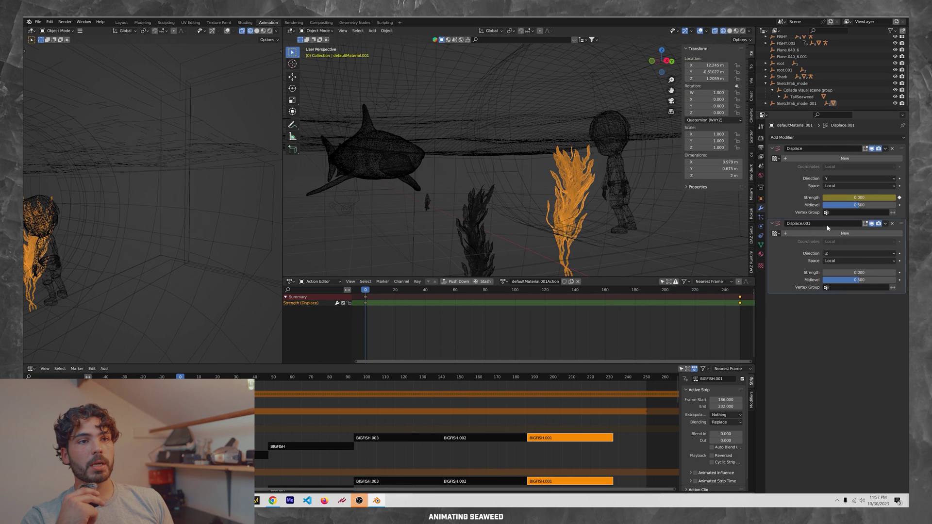
Keyframe the second seaweed's Displace.001 Strength and rotation at frame 250, then view through the camera.
click(901, 273)
click(740, 290)
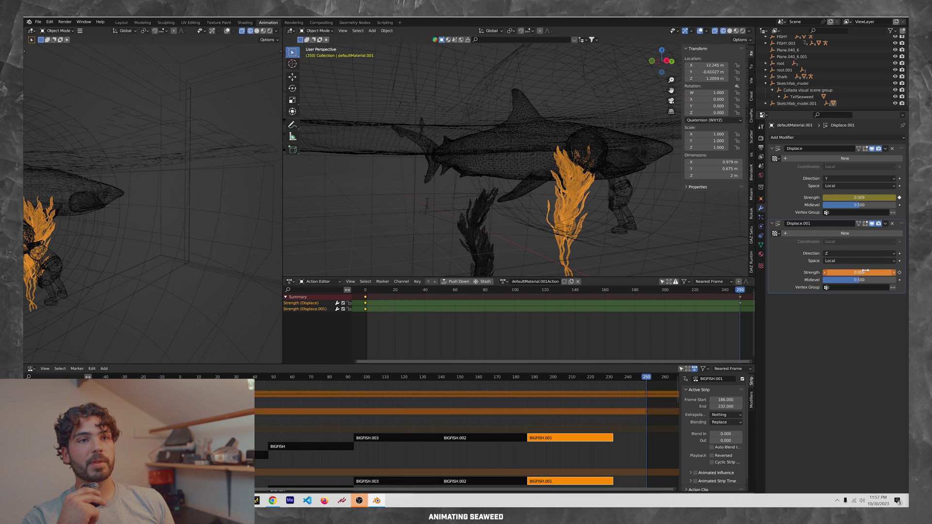
middle_drag(606, 218, 568, 199)
key(i)
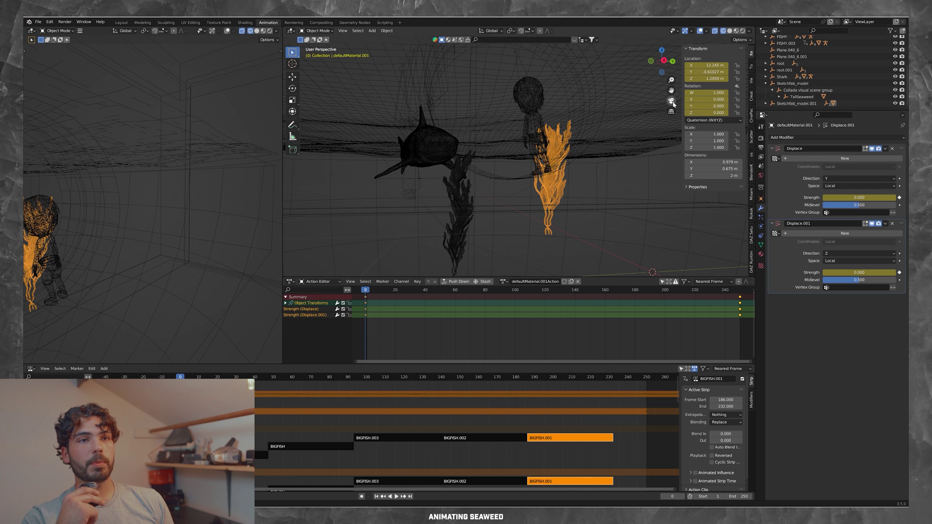
click(672, 102)
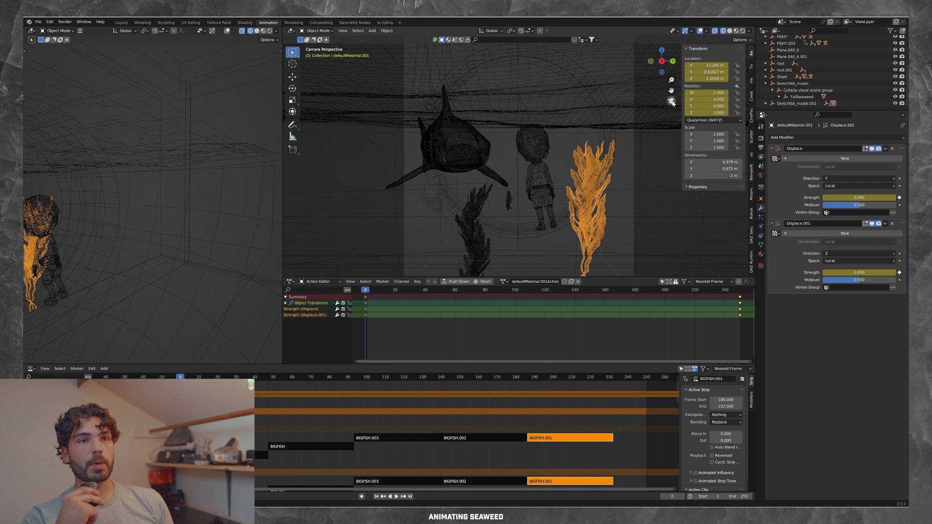
key(Home)
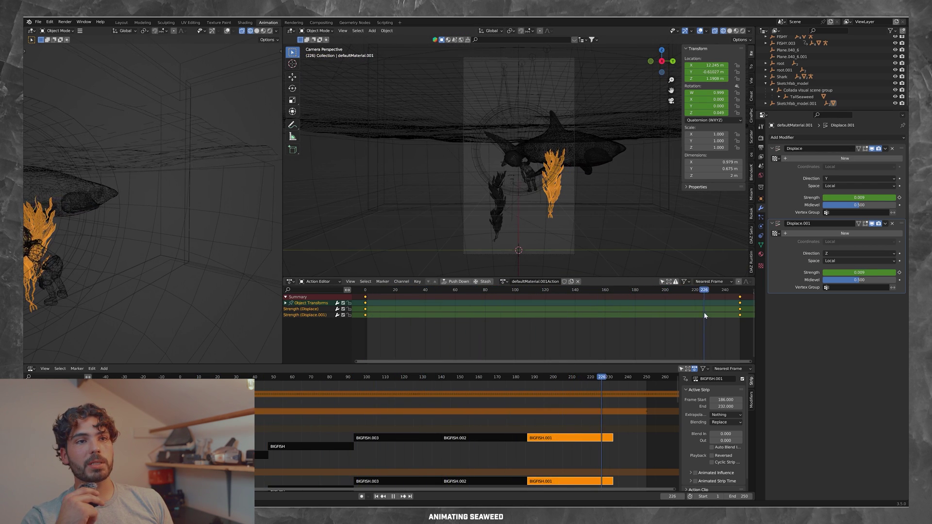
Run and cancel a test render, then scrub the timeline to frame 158.
key(F12)
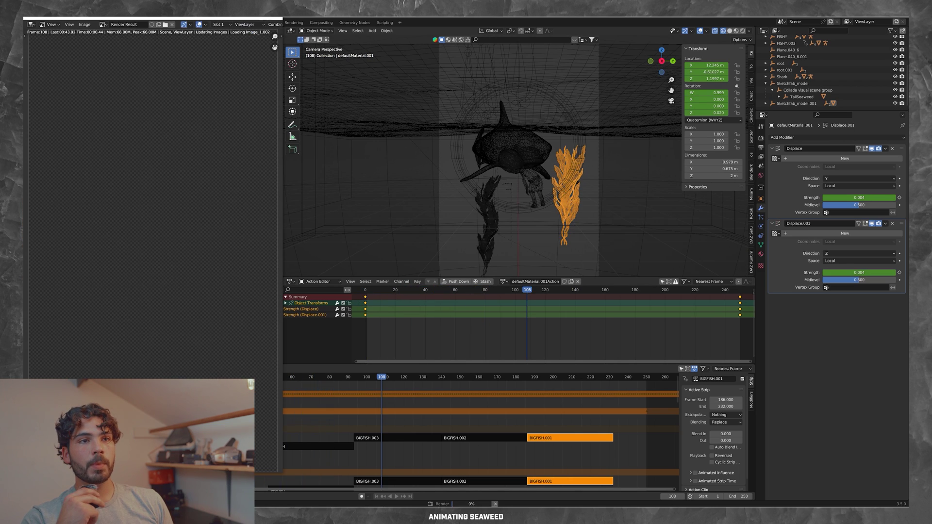
key(Escape)
mouse_move(366, 291)
mouse_down()
mouse_move(666, 312)
mouse_move(366, 307)
mouse_up()
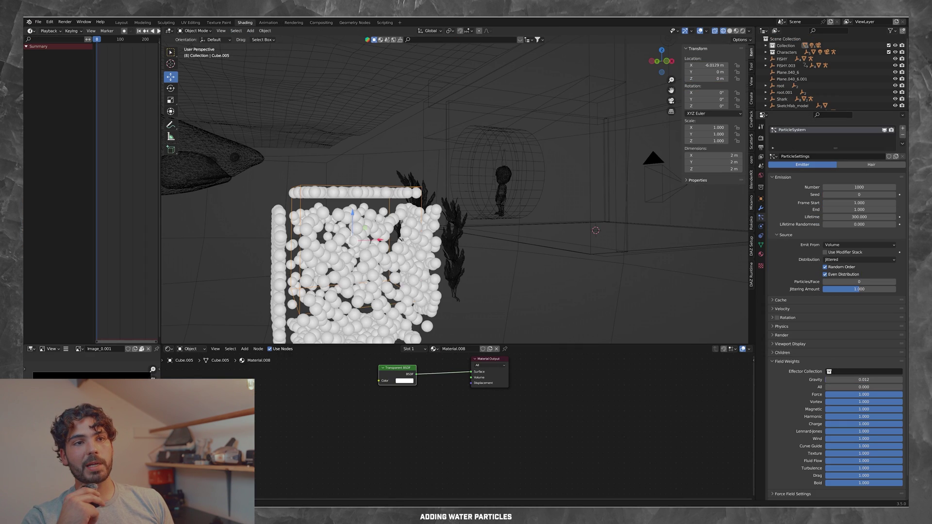
Set the particle system's Normal velocity to 0.1 m/s.
scroll(816, 379, down, 2)
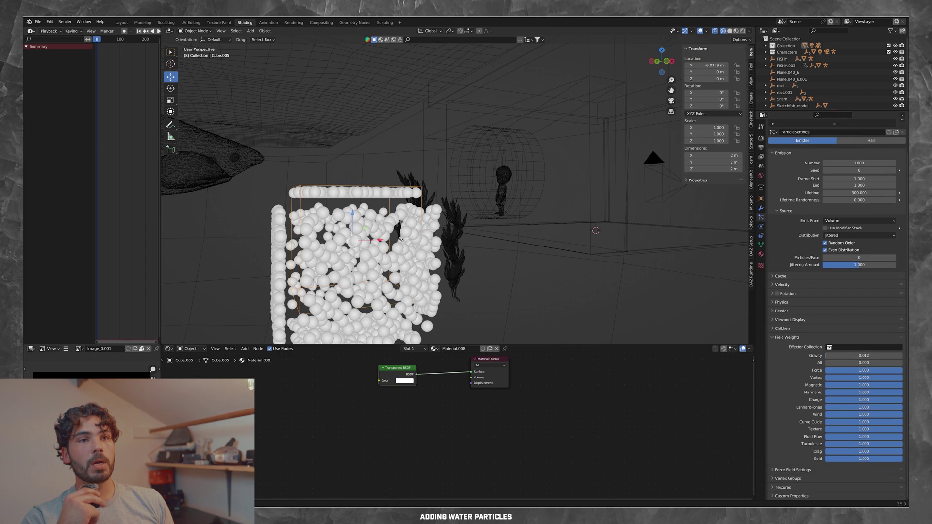
scroll(816, 379, up, 1)
click(782, 294)
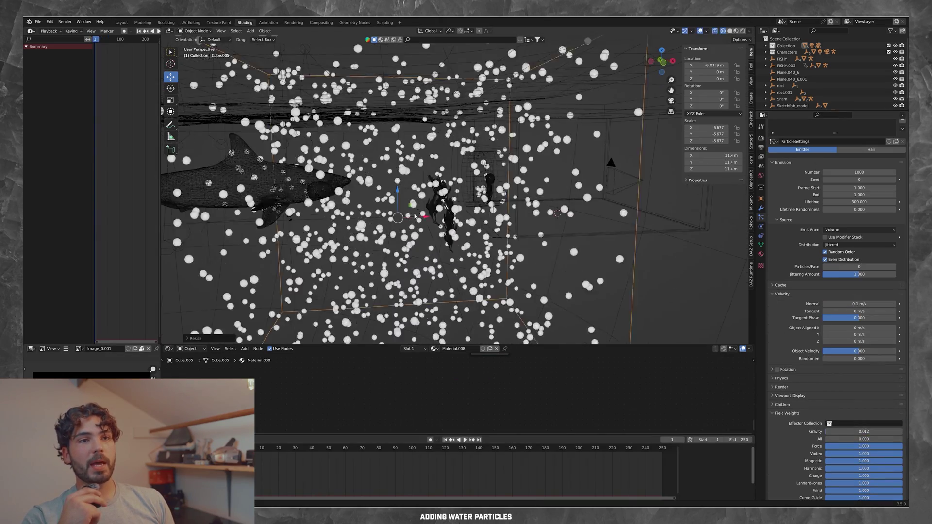
Enlarge the emitter cube and lower it along Z to fill the room.
key(g)
key(z)
click(400, 221)
middle_drag(400, 222, 436, 233)
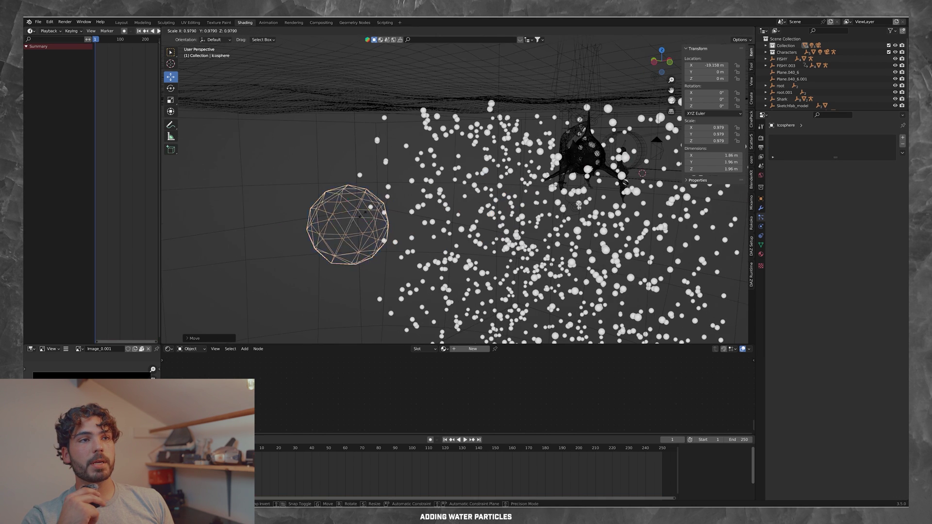
Give the icosphere a Transparent BSDF and render particles as that icosphere at 0.050 scale.
key(shift+a)
text(tr)
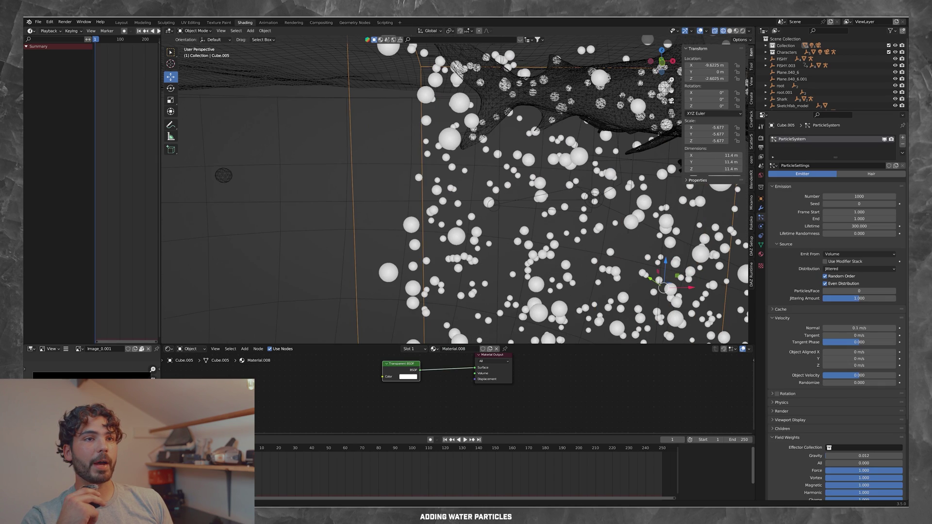
scroll(816, 383, down, 2)
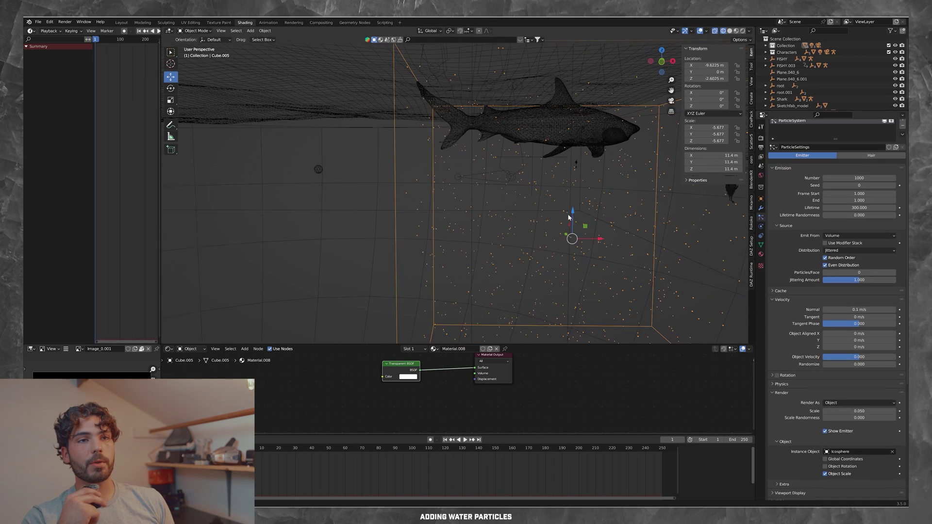
middle_drag(569, 218, 652, 110)
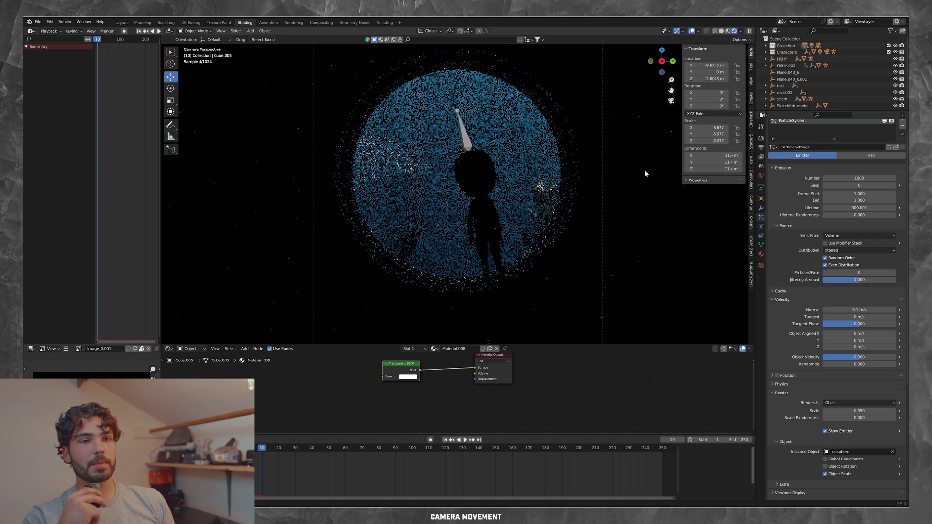